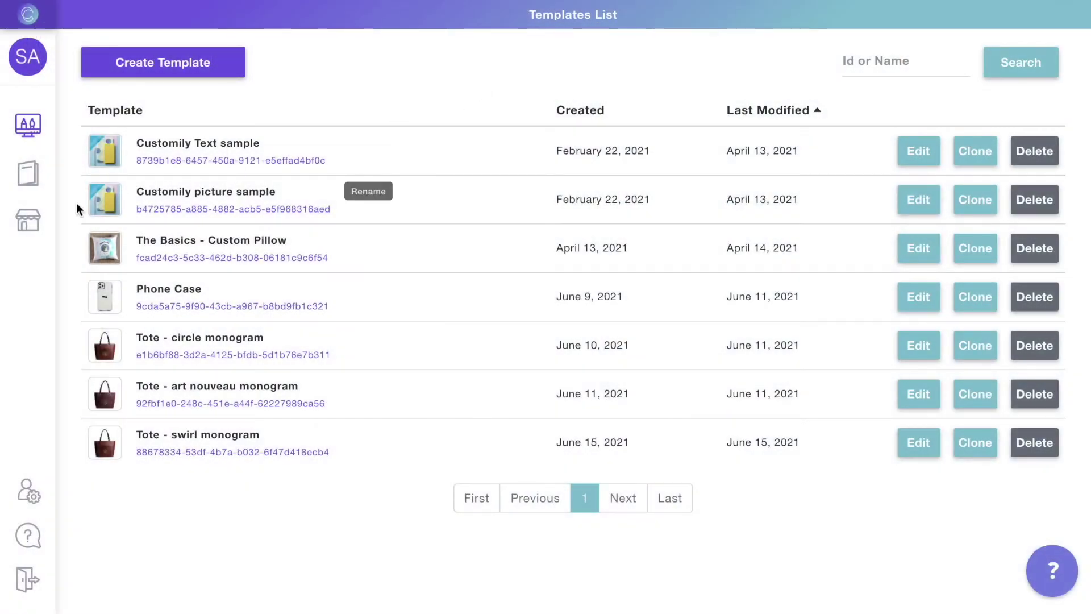
Open the Store area and list the linked customily-store.myshopify.com products.
mouse_move(27, 230)
left_click(28, 230)
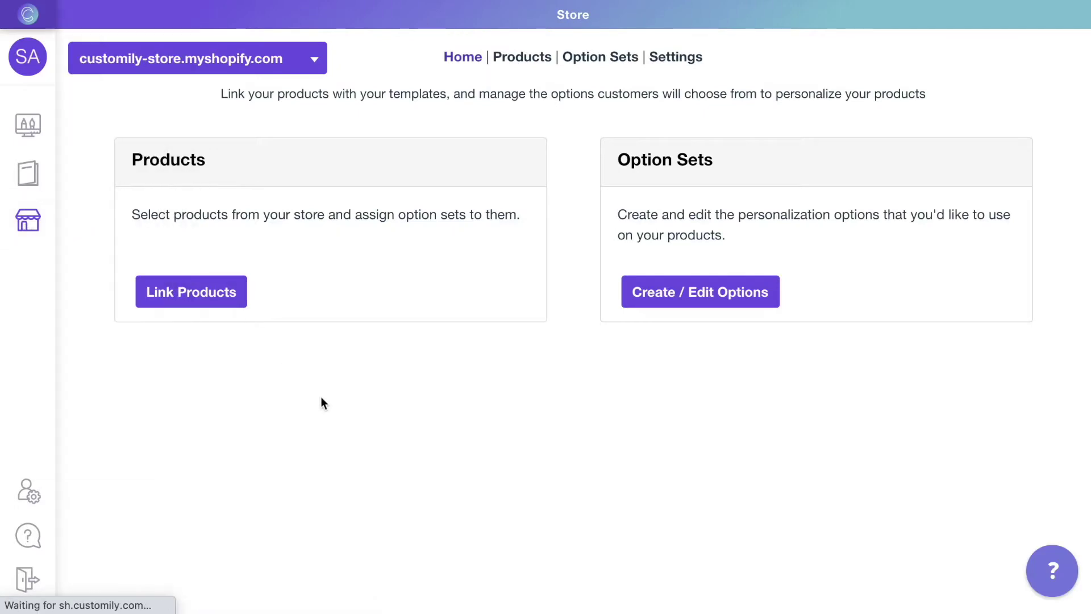
left_click(225, 295)
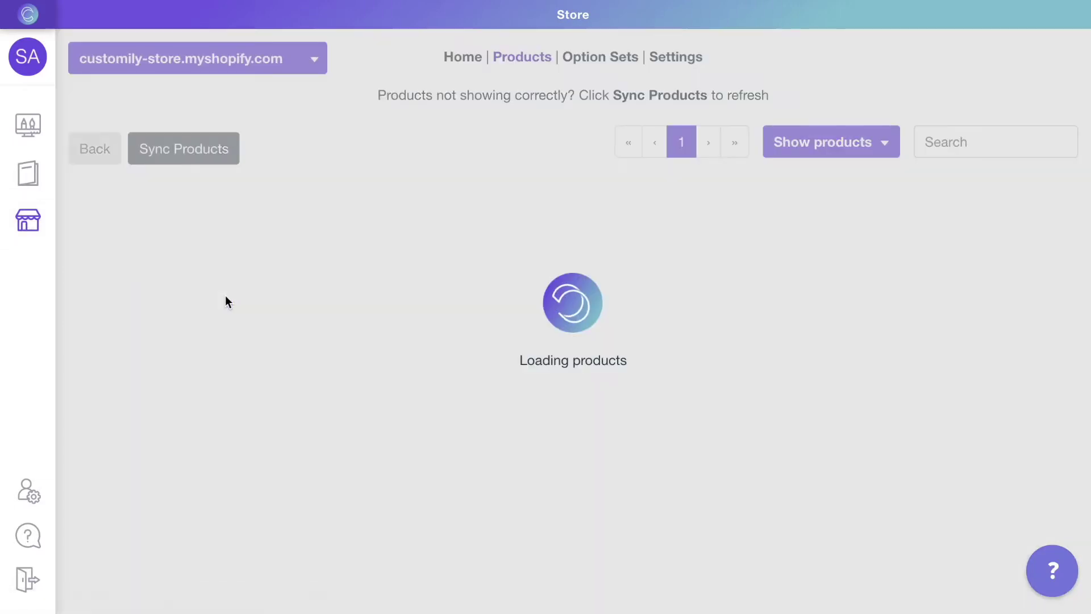
Assign the Tote - circle monogram template to the Monogrammed Leather Tote product.
scroll(296, 357, "down", 2)
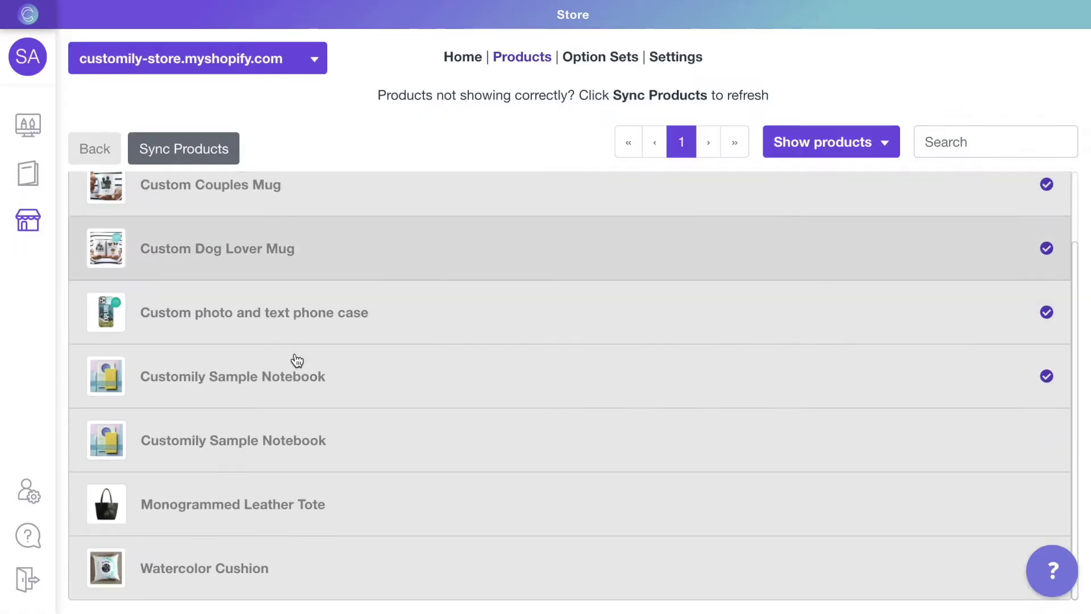
left_click(301, 515)
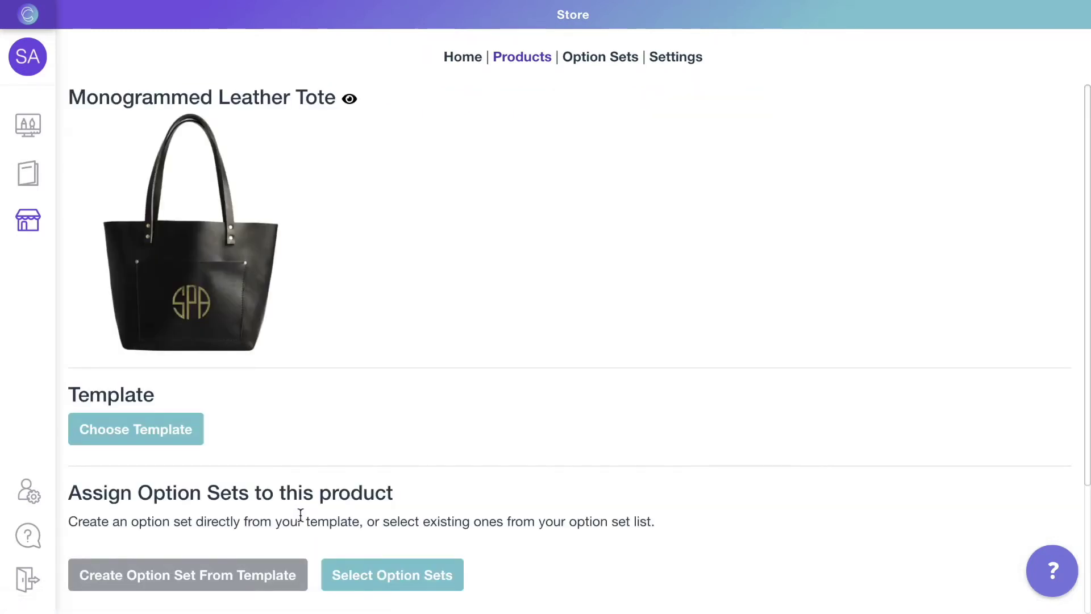
scroll(301, 391, "down", 3)
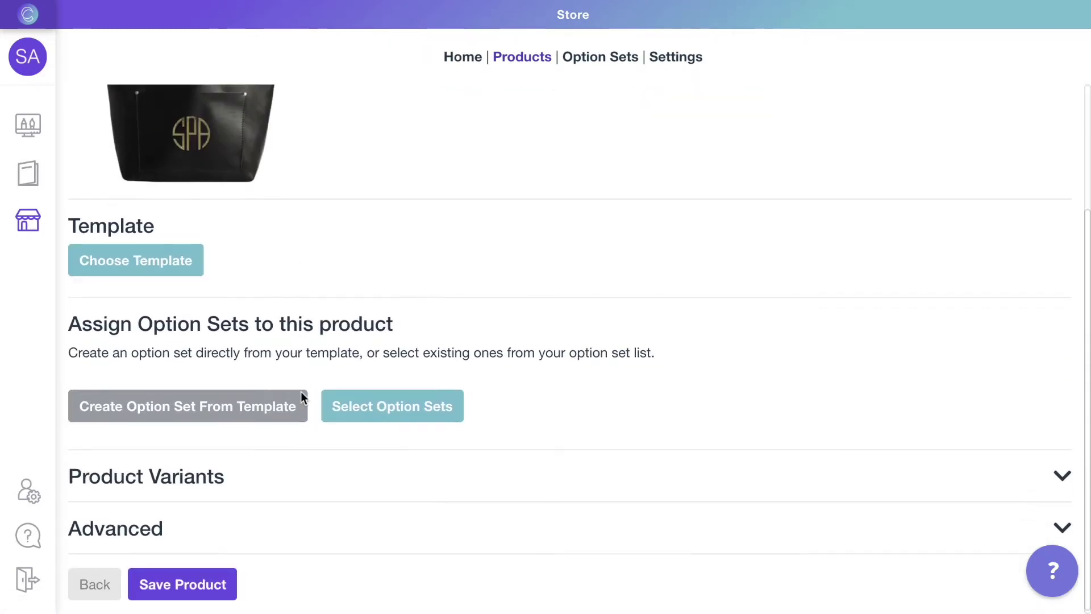
left_click(160, 264)
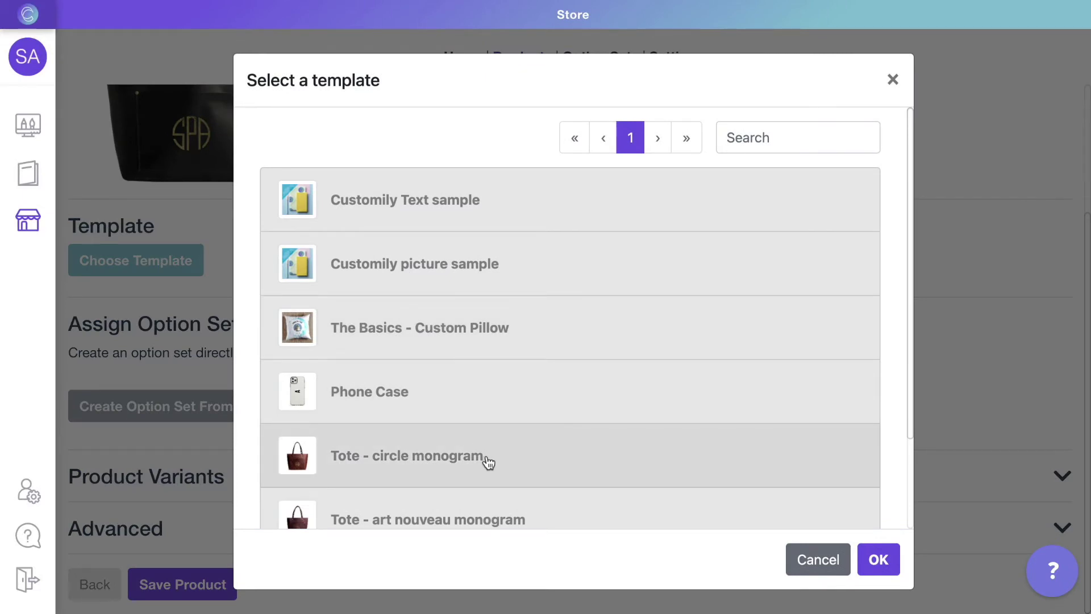
left_click(486, 456)
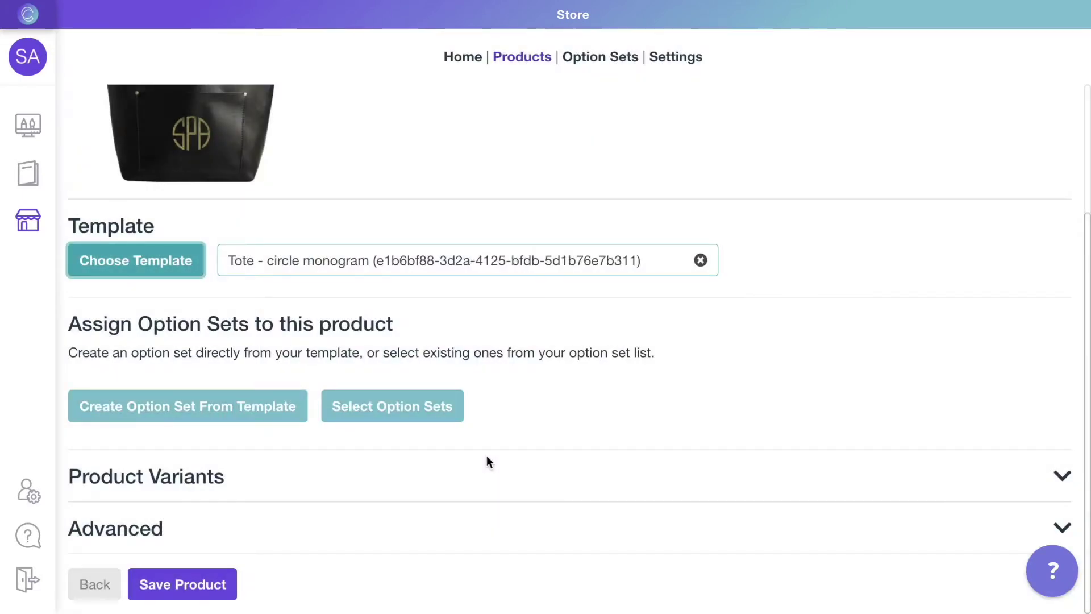
Create and save a 'Tote options' option set generated from the template.
left_click(225, 407)
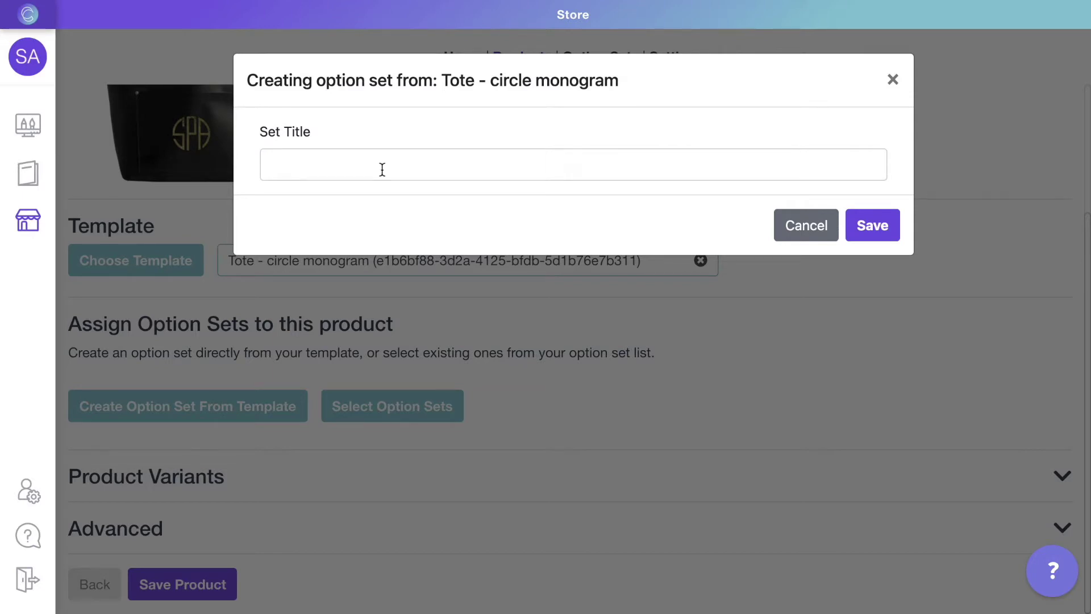
left_click(383, 170)
type("Tote options")
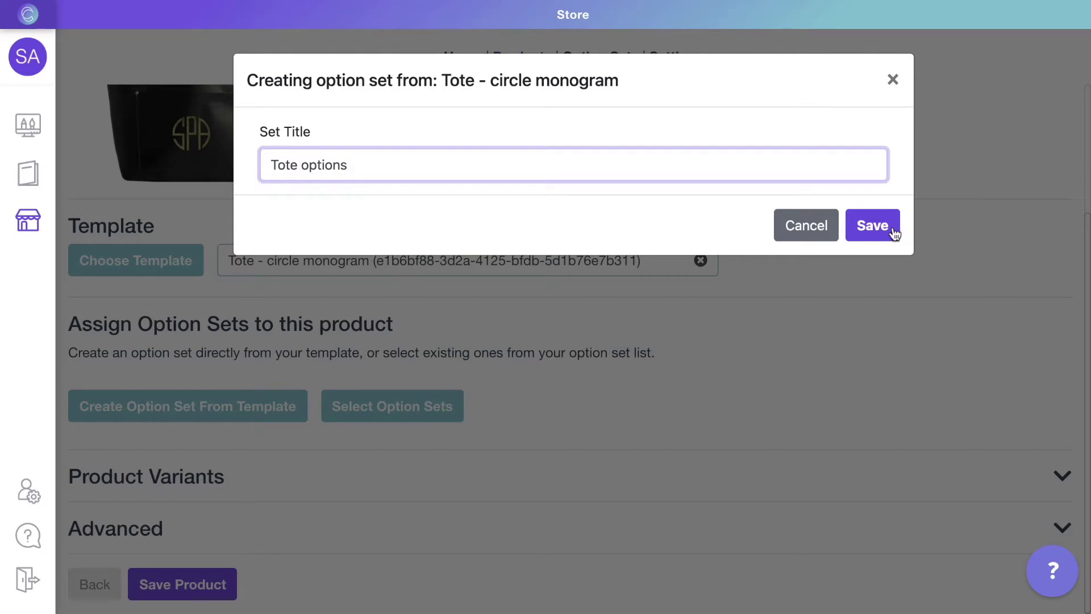
left_click(873, 226)
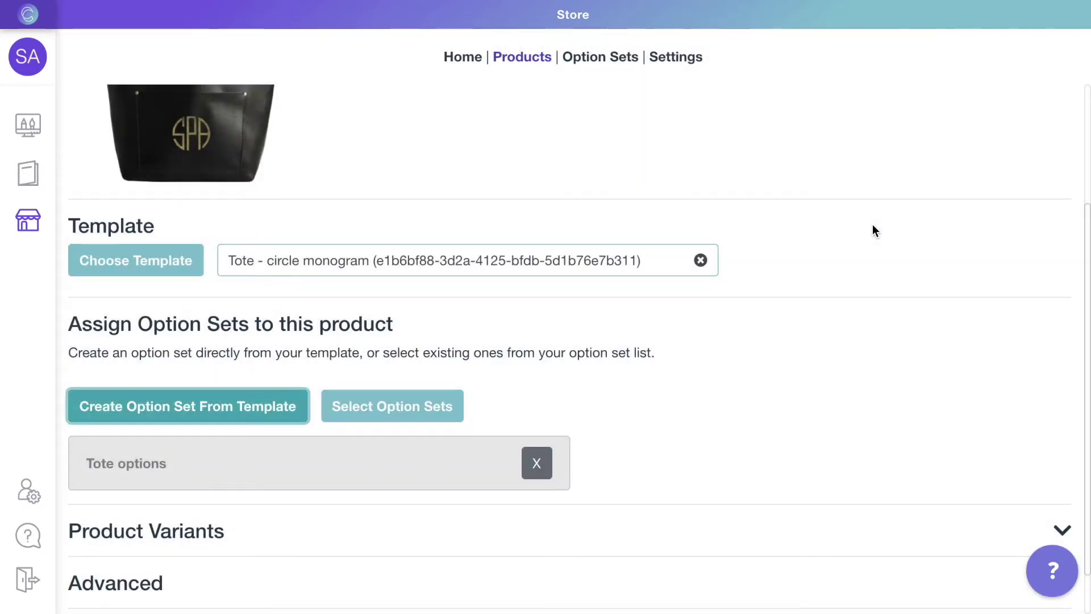
Save the tote product and preview its storefront product page.
scroll(874, 230, "down", 1)
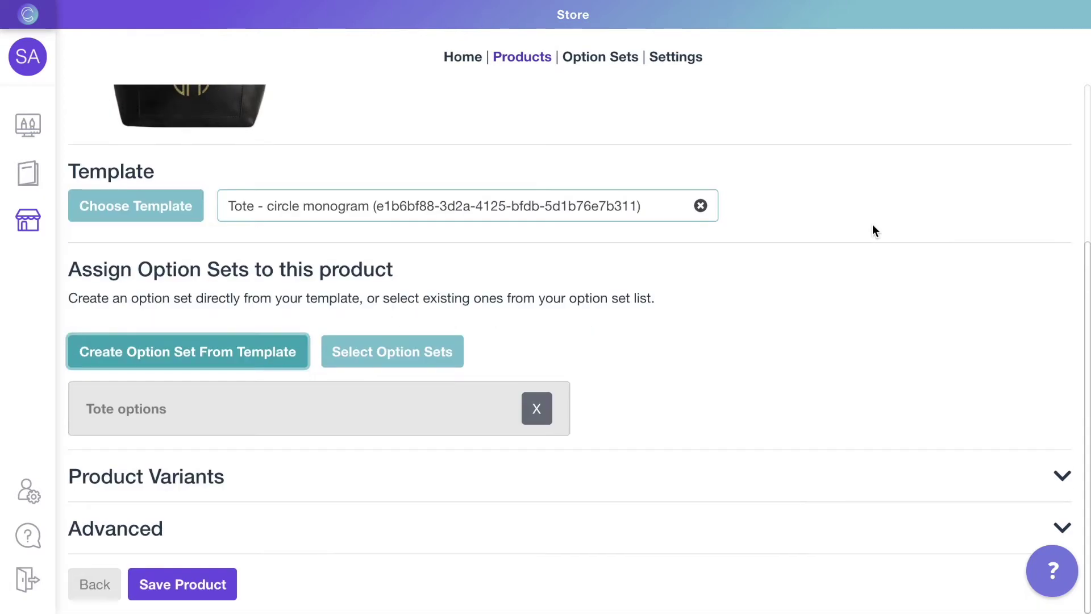
left_click(213, 584)
scroll(318, 454, "up", 2)
scroll(327, 436, "up", 2)
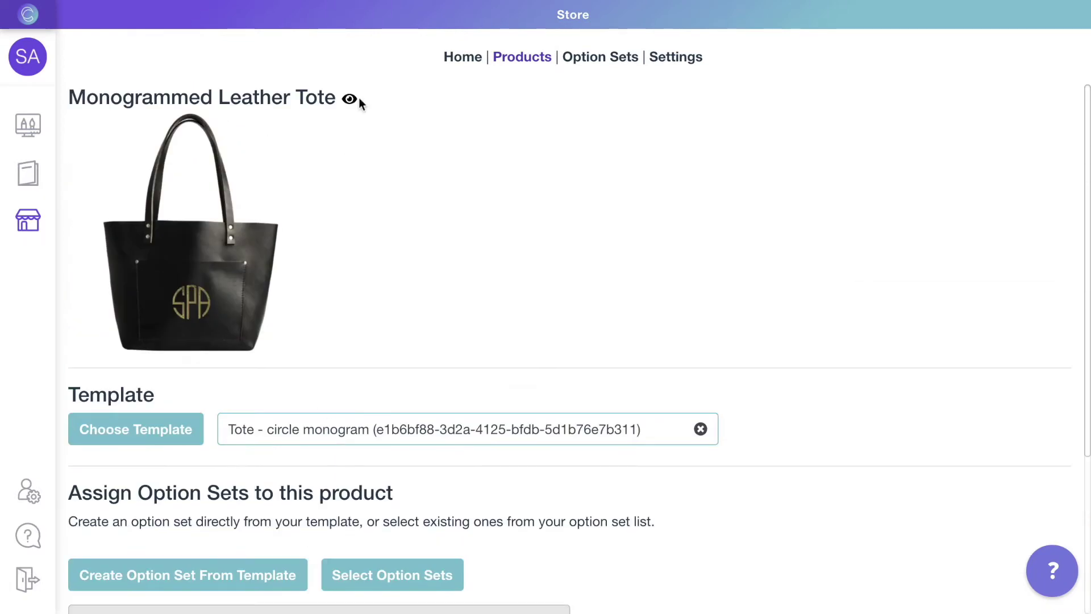
left_click(351, 99)
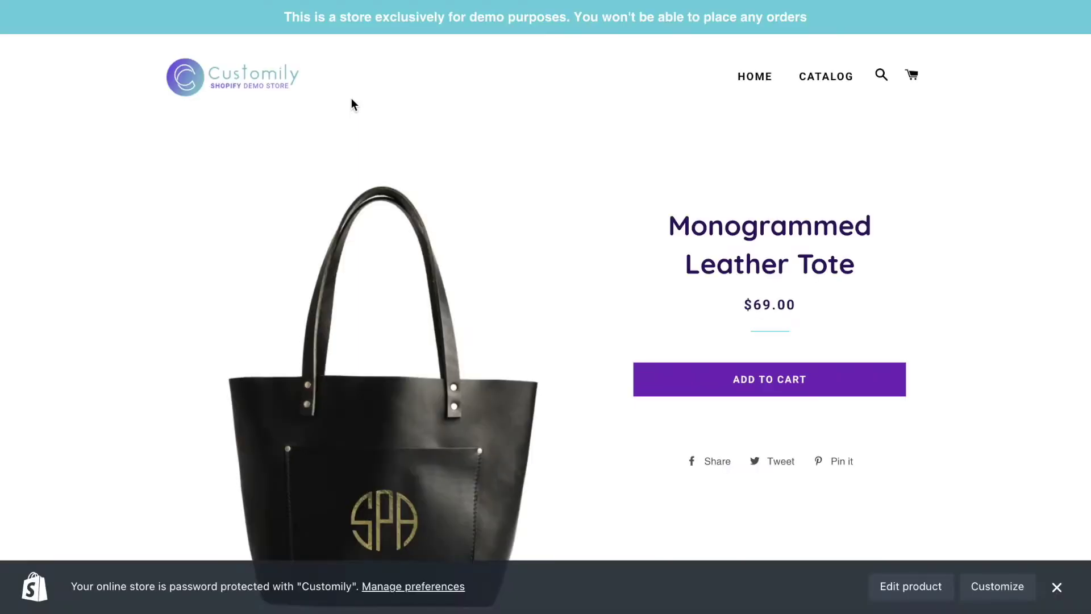
Enter initials a, b and c in the tote personalizer.
scroll(515, 250, "down", 2)
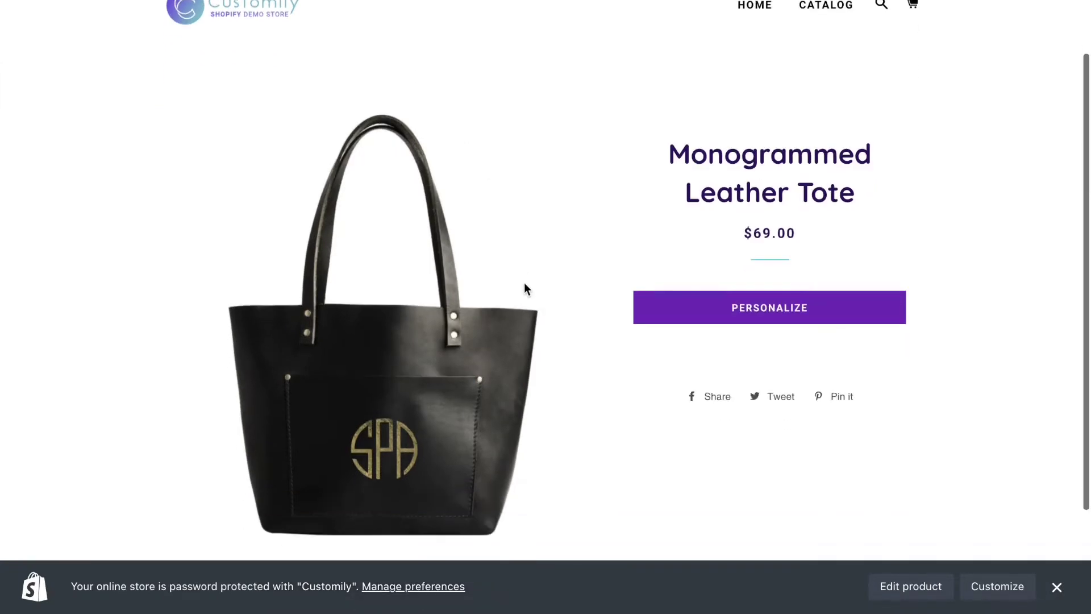
left_click(737, 264)
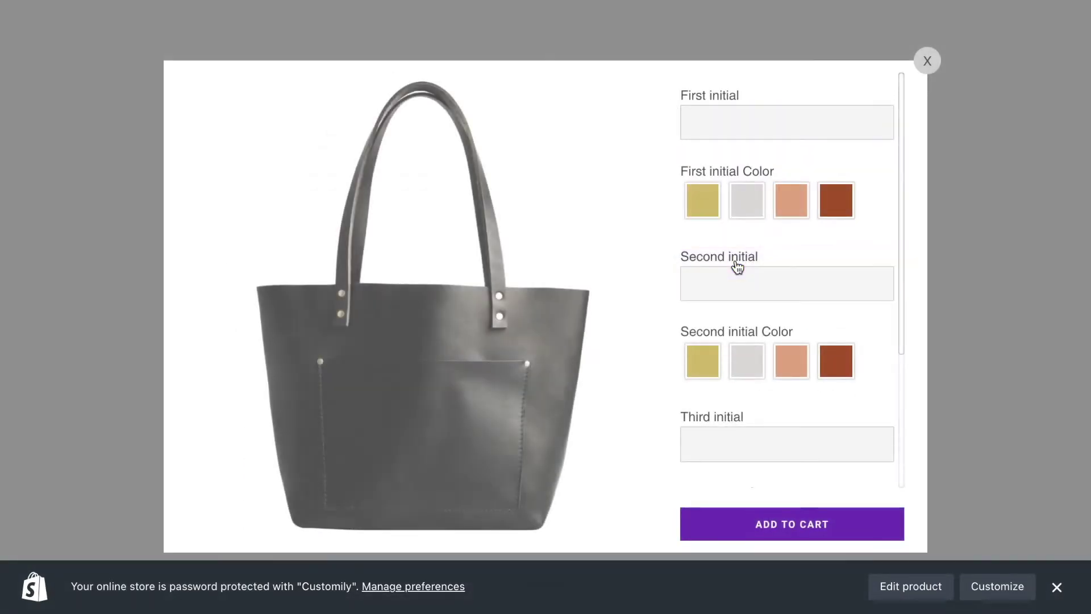
left_click(743, 120)
type("a")
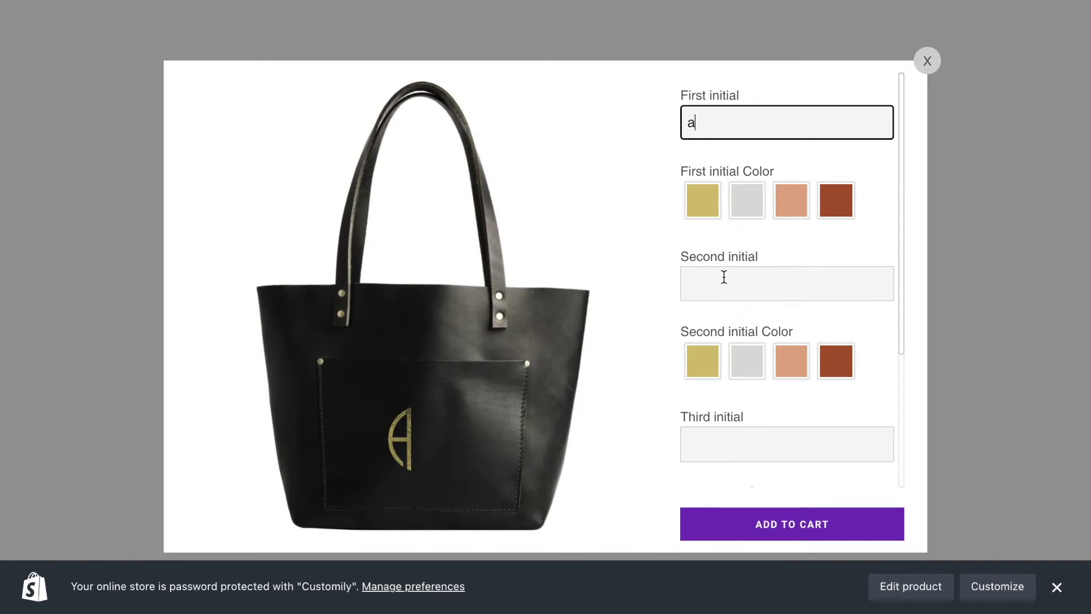
left_click(724, 277)
type("b")
left_click(716, 453)
type("c")
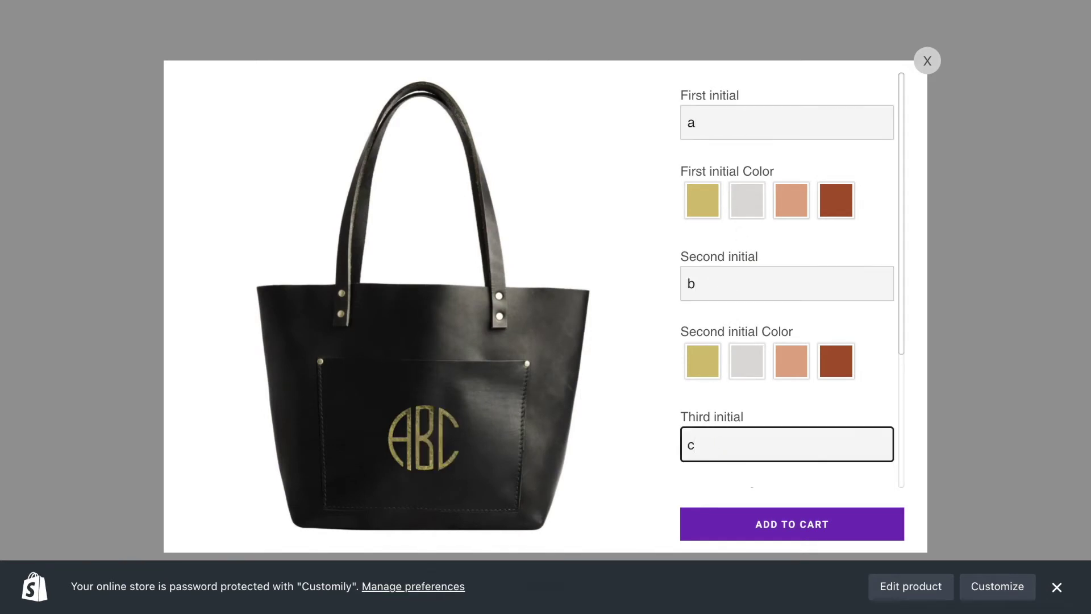
Make the first initial silver and the third initial dark red.
left_click(753, 210)
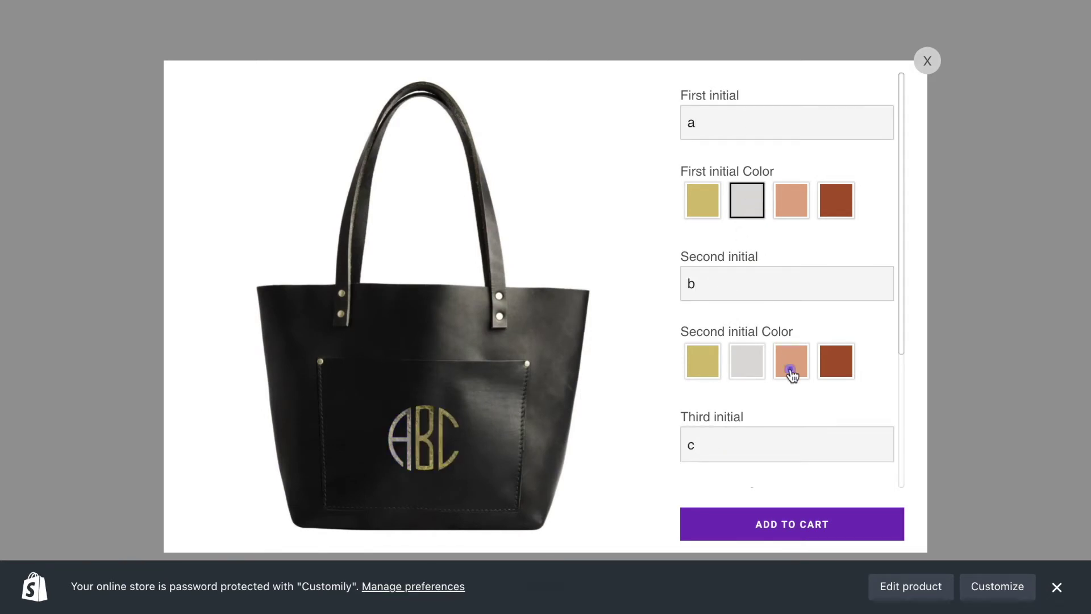
scroll(784, 374, "down", 4)
left_click(834, 326)
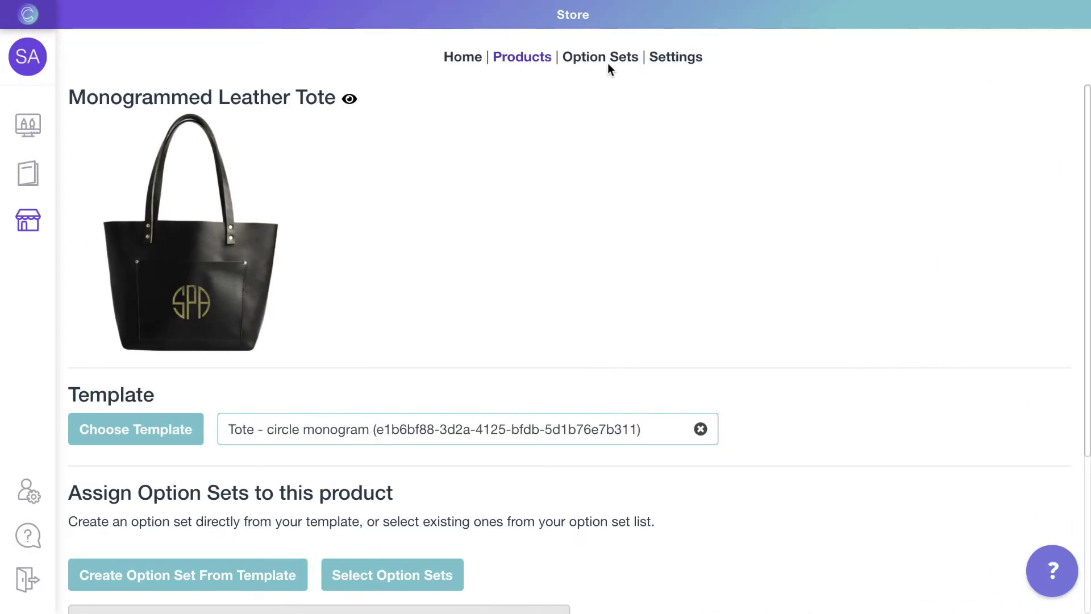
Open the Tote options set and delete the Second and Third initial Color options.
left_click(607, 58)
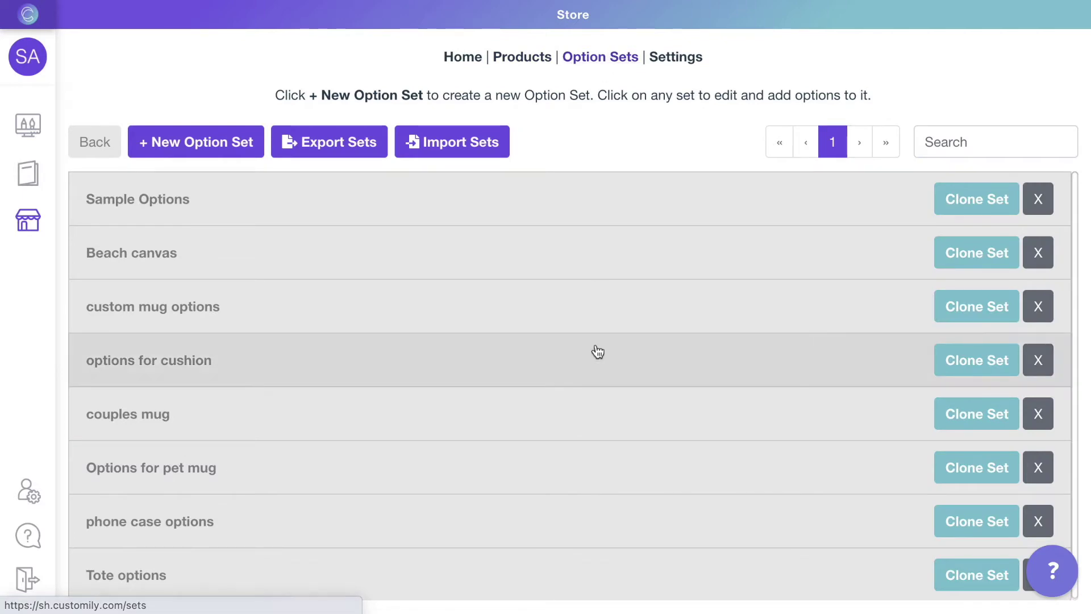
left_click(548, 590)
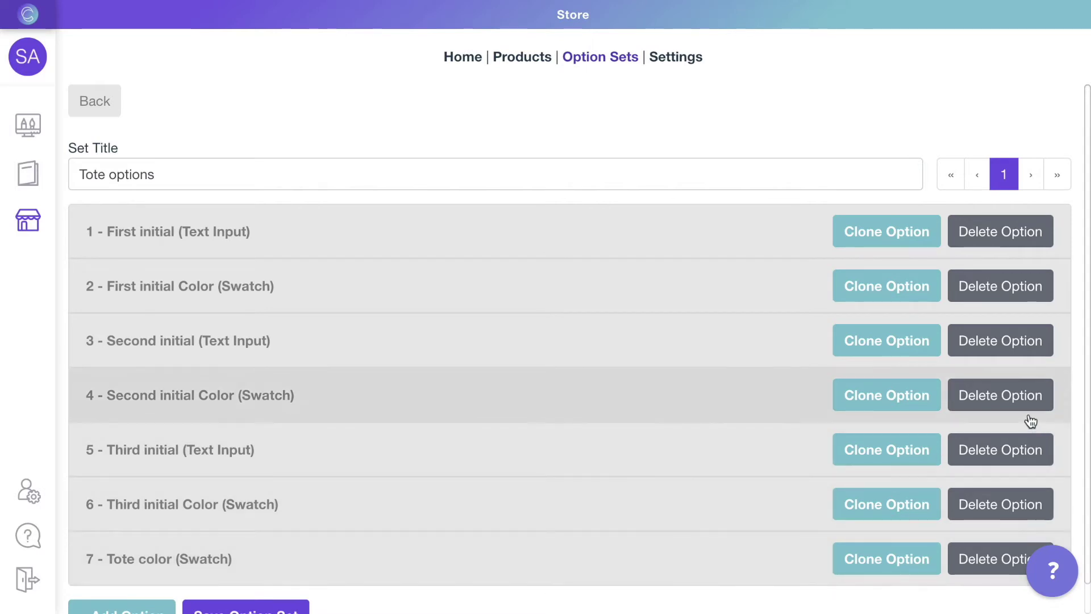
left_click(1006, 398)
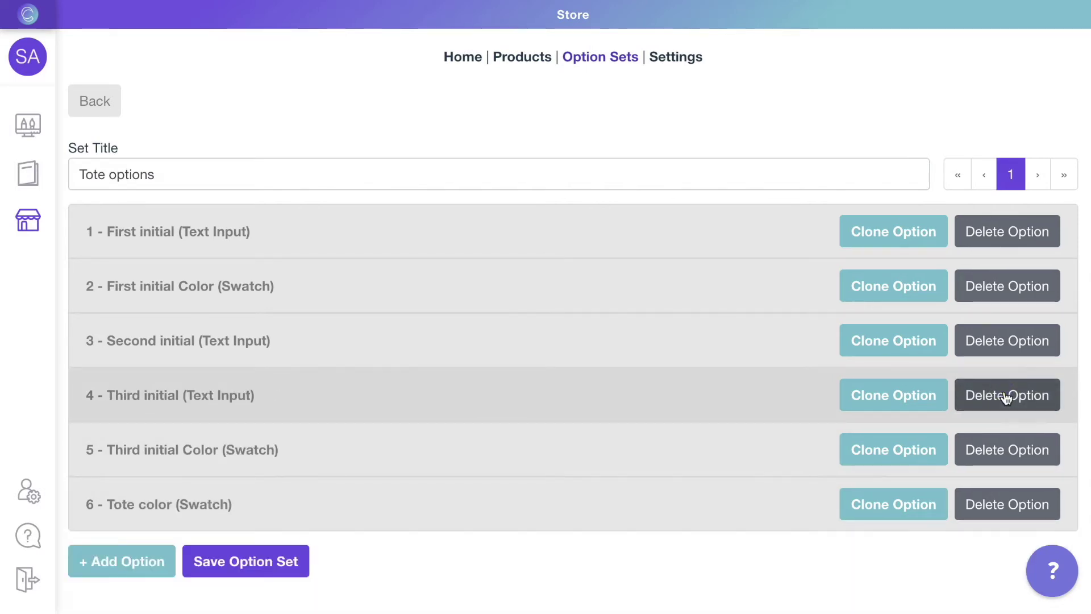
left_click(1004, 453)
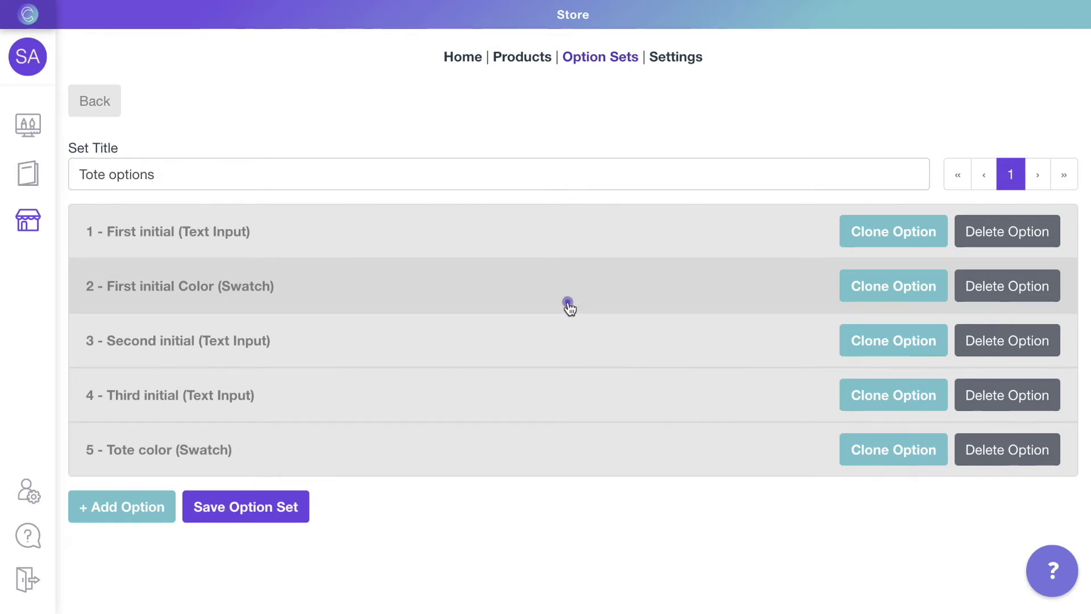
left_click(568, 304)
Add two Text Color Customily functions for Text Ids 2 and 3.
scroll(596, 463, "down", 3)
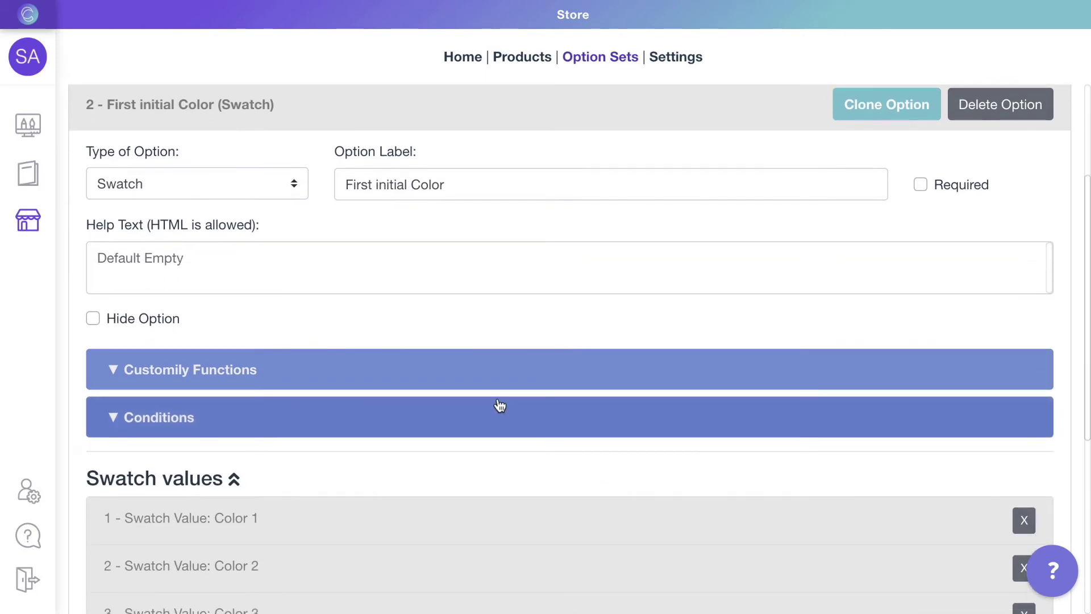
left_click(507, 373)
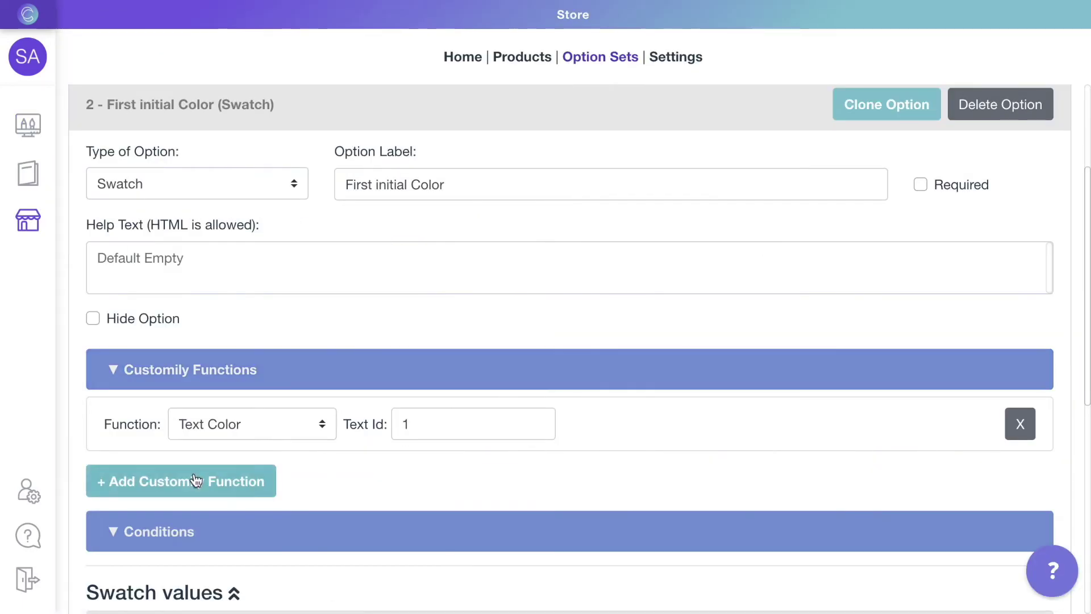
left_click(177, 481)
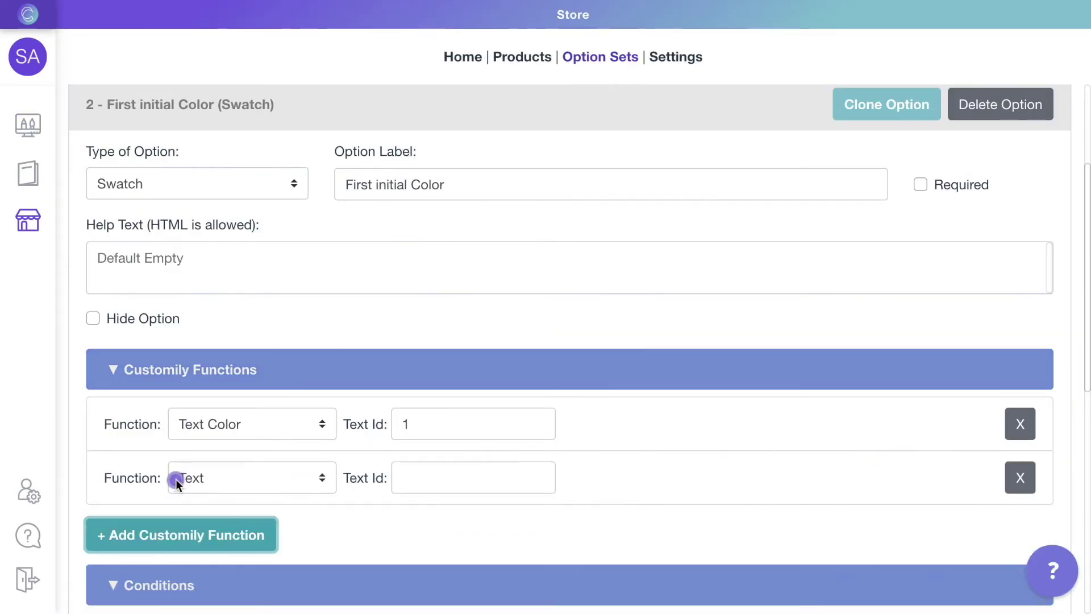
left_click(249, 482)
left_click(257, 496)
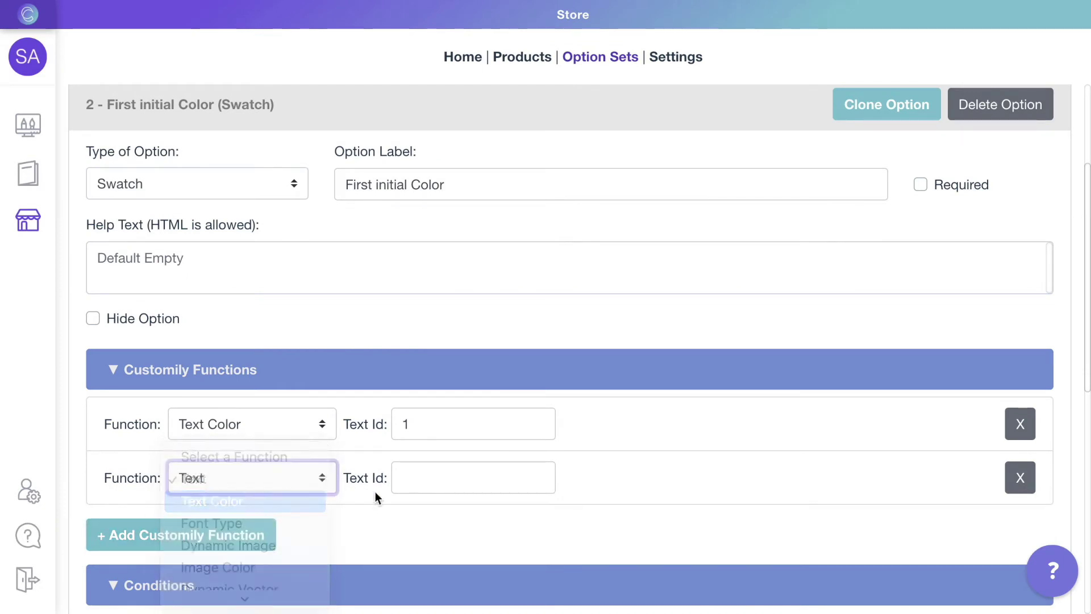
left_click(418, 482)
type("2")
left_click(270, 535)
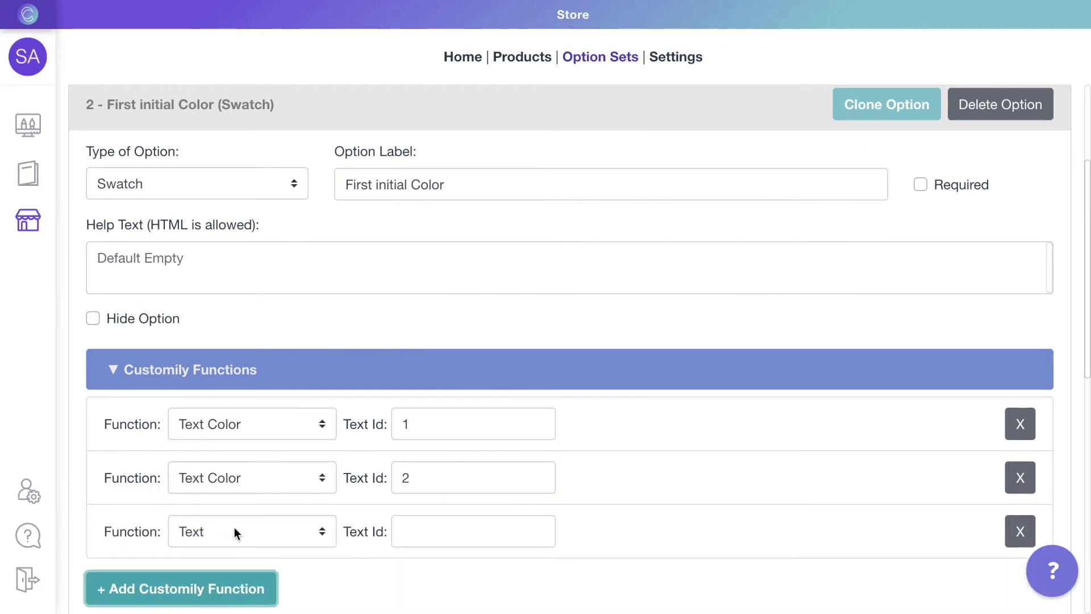
left_click(234, 529)
left_click(234, 553)
left_click(414, 531)
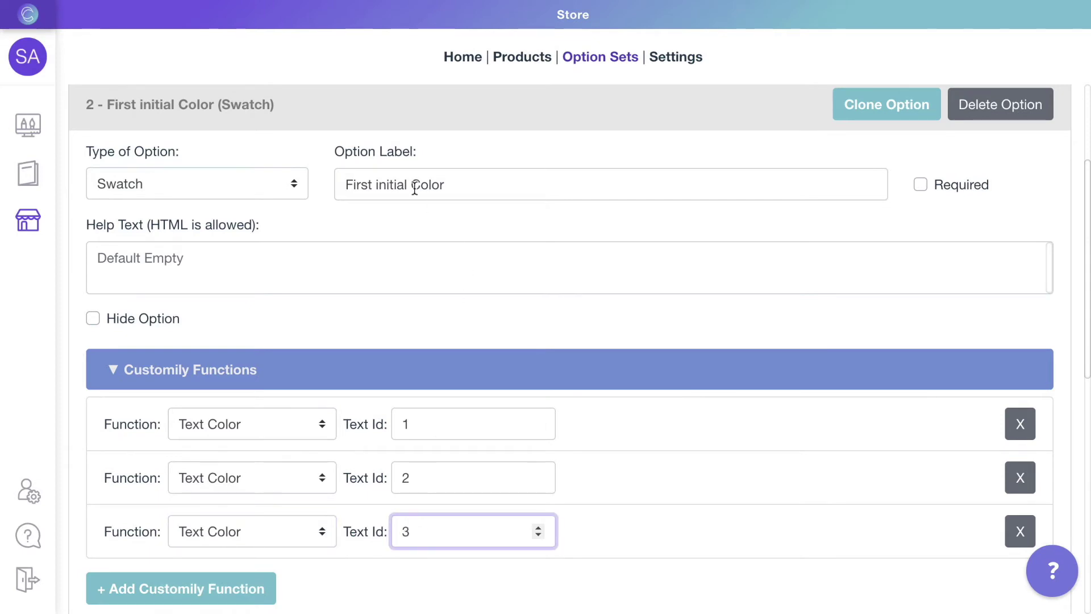
Rename the option label from First initial Color to Monogram Color.
left_click(391, 185)
left_click_drag(406, 187, 341, 184)
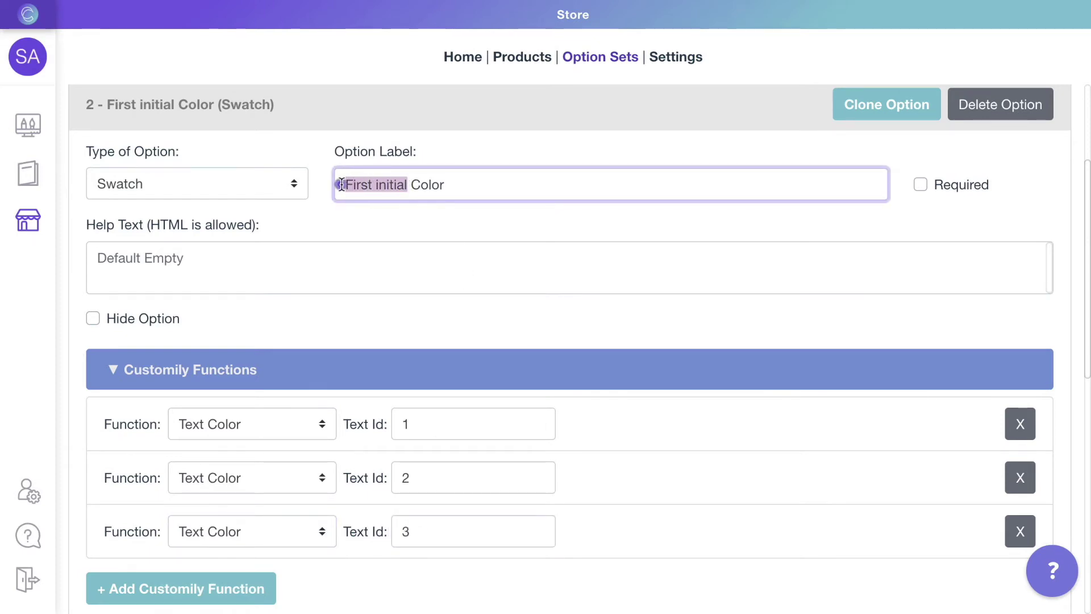
type("Monogram")
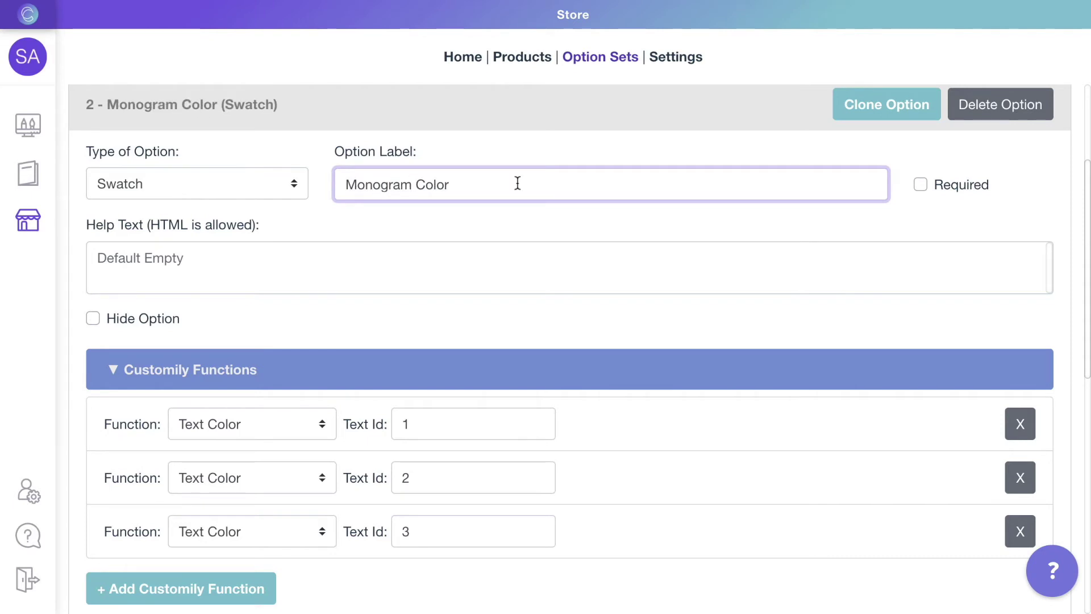
left_click(467, 104)
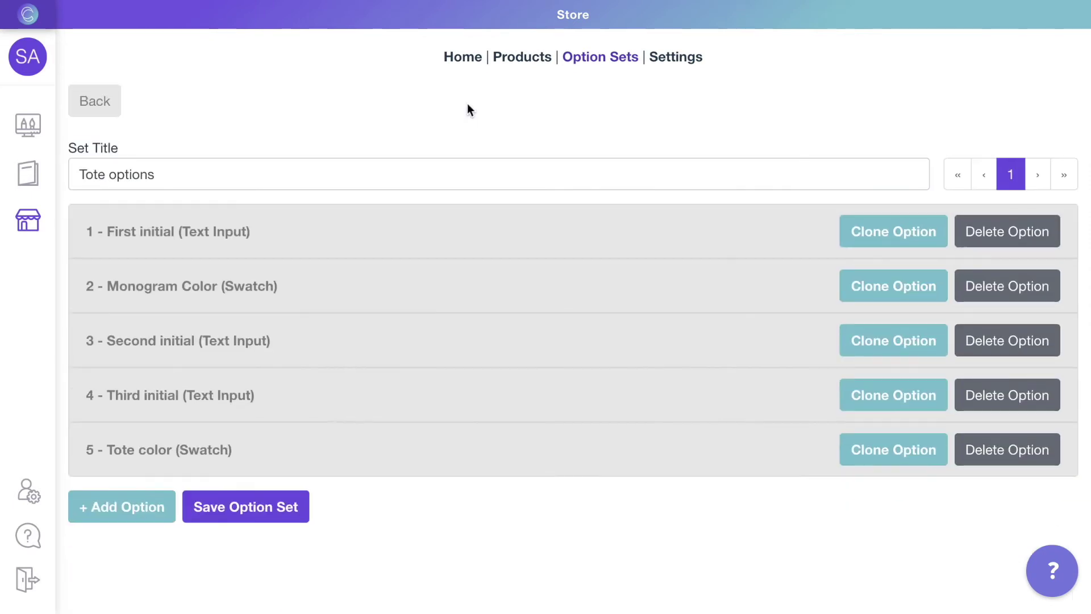
Move Monogram Color below Third initial and add a new sixth option.
left_click_drag(472, 295, 464, 408)
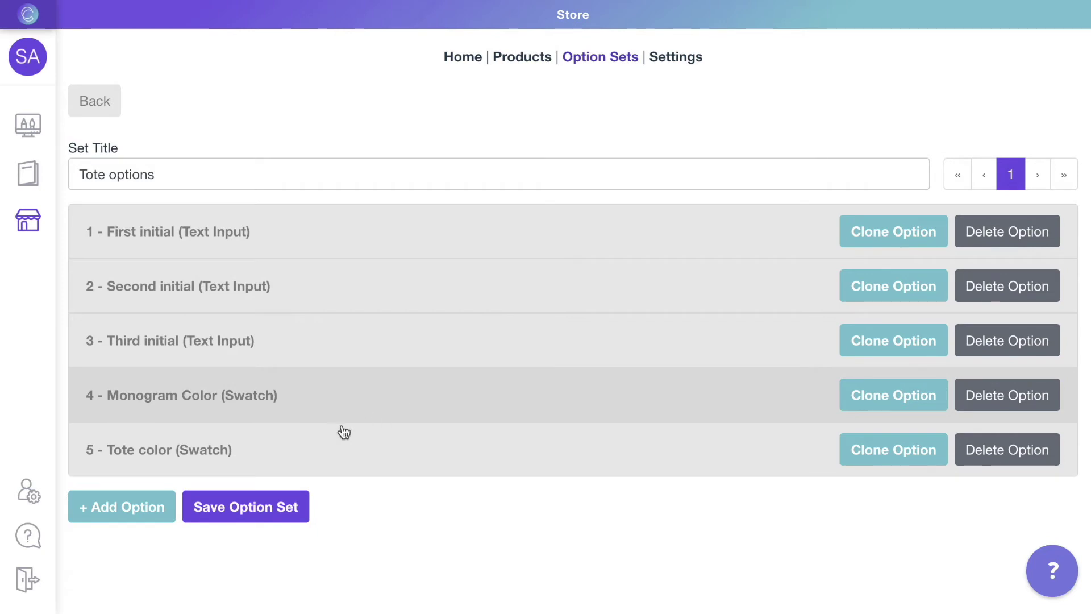
left_click(135, 509)
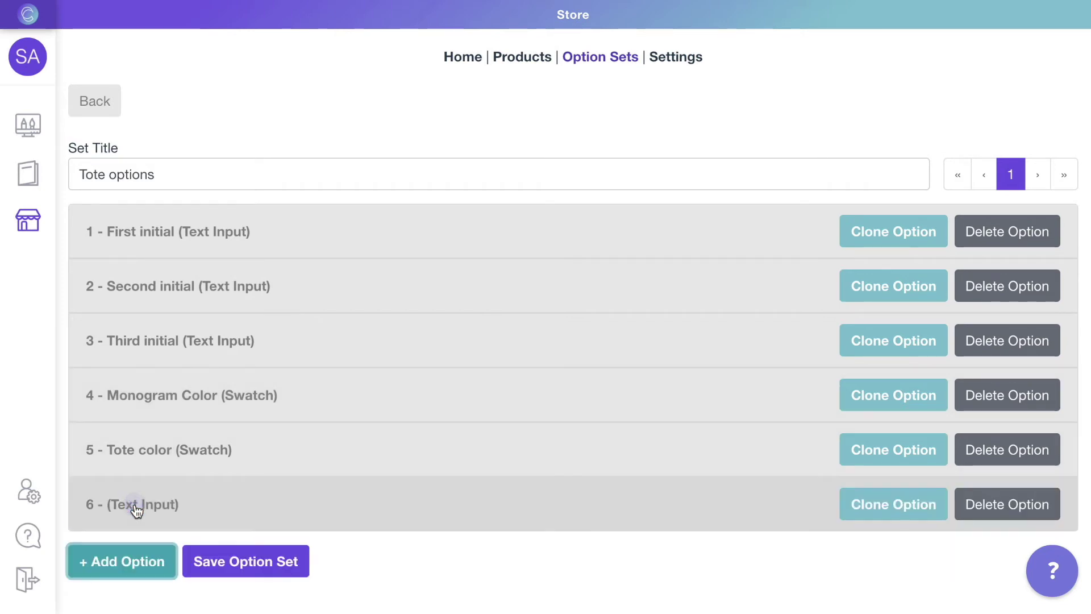
left_click(252, 504)
scroll(250, 500, "down", 4)
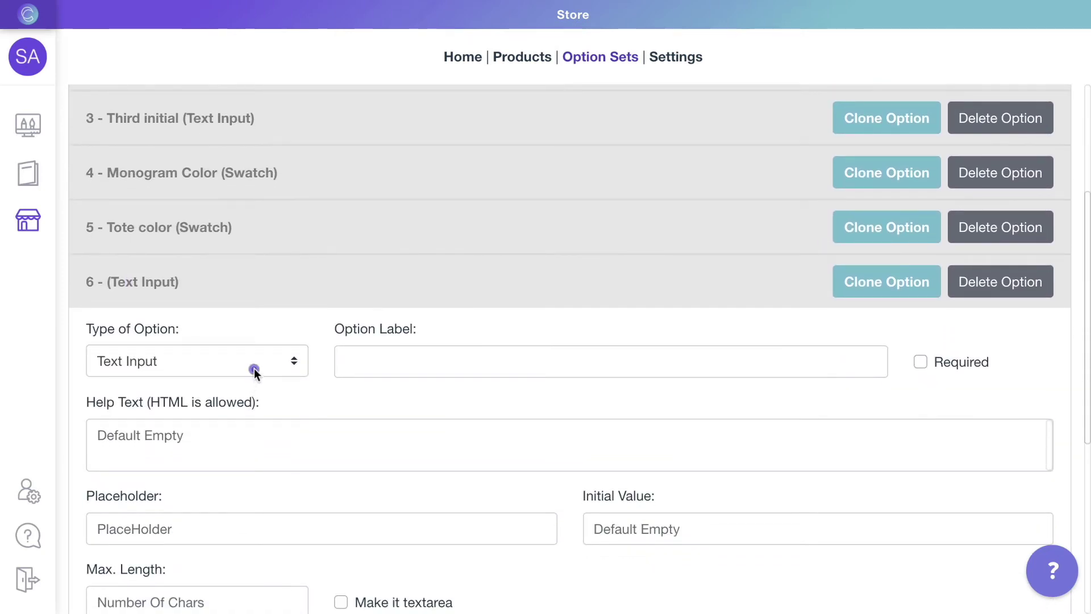
Make option 6 a Swatch labelled 'Monogram style'.
left_click(254, 368)
left_click(248, 407)
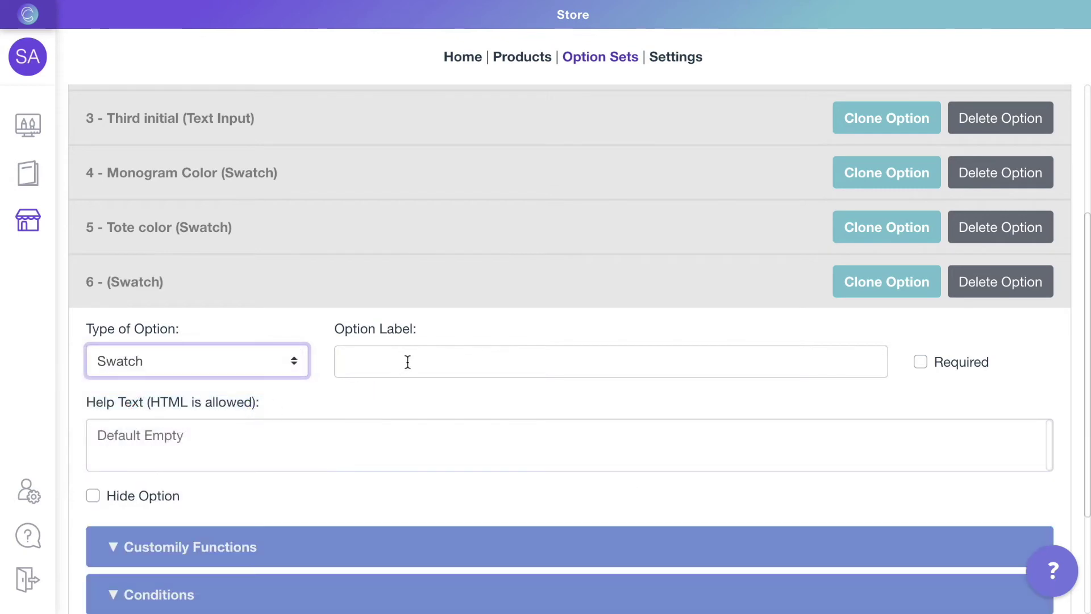
left_click(407, 362)
type("Monogram style")
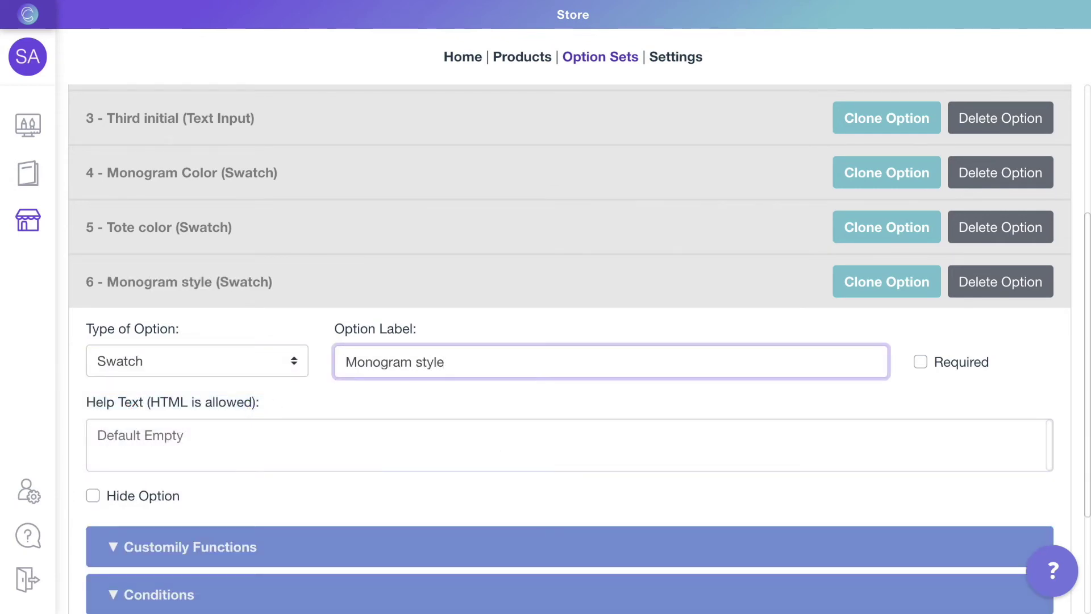
Give Monogram style a Change Template function and add its first swatch value.
scroll(415, 448, "down", 3)
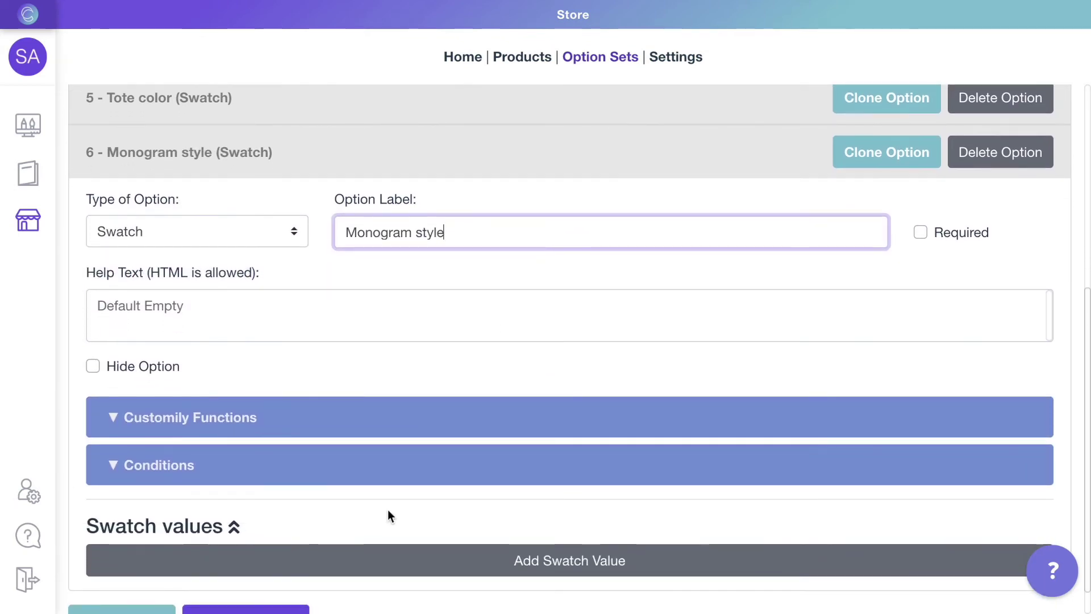
left_click(375, 419)
scroll(373, 421, "down", 1)
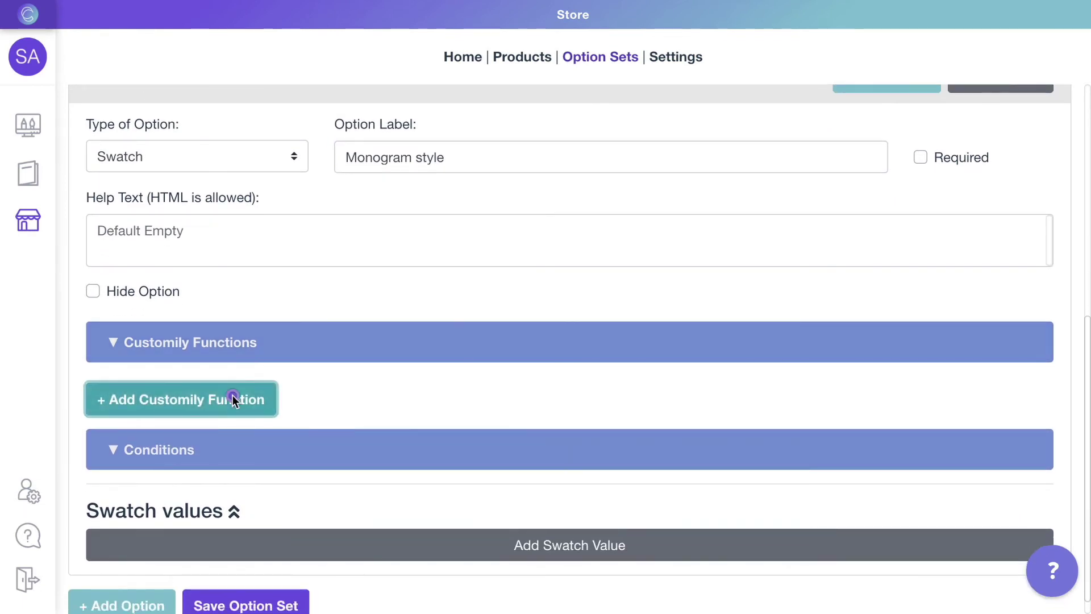
left_click(233, 394)
left_click(311, 399)
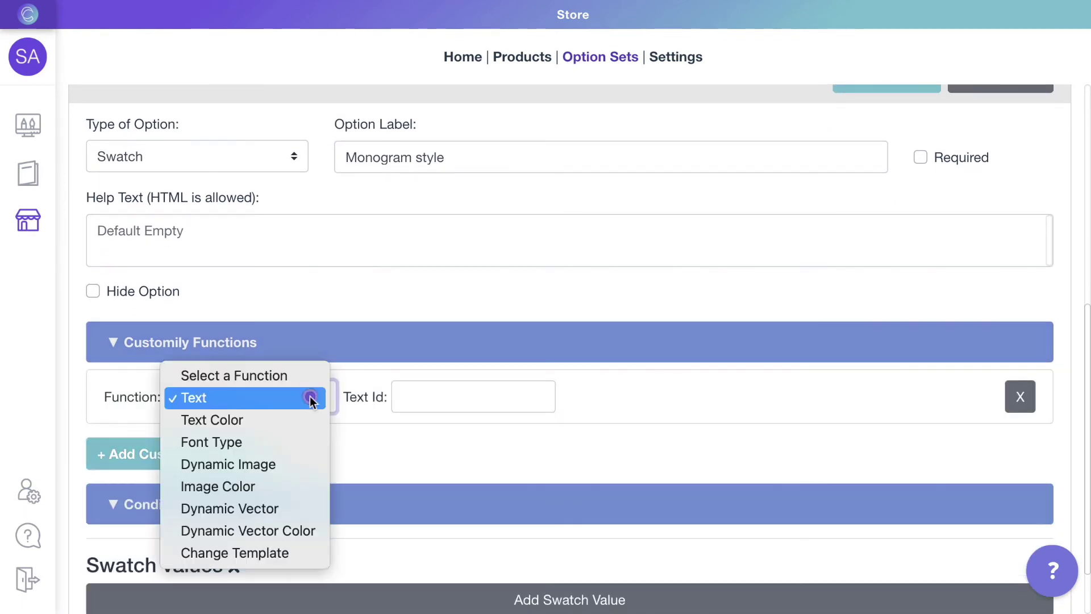
left_click(277, 551)
scroll(338, 420, "down", 3)
left_click(325, 528)
scroll(319, 511, "down", 1)
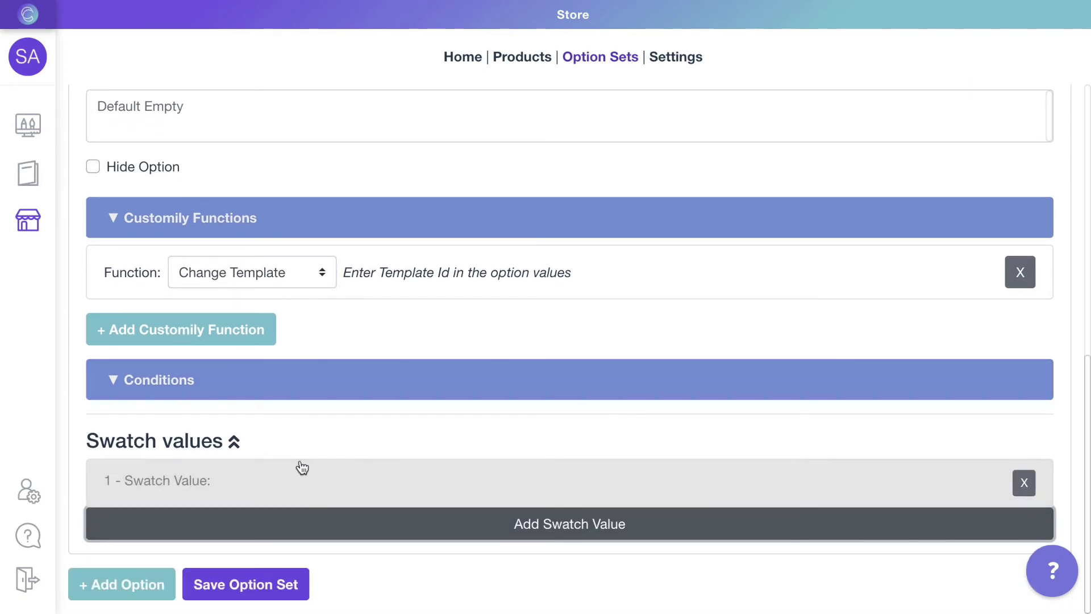
Name the first swatch value 'Circle monogram' with the monogram 1 image.
left_click(297, 481)
left_click(261, 554)
type("Circle monogram")
scroll(360, 513, "down", 4)
left_click(355, 406)
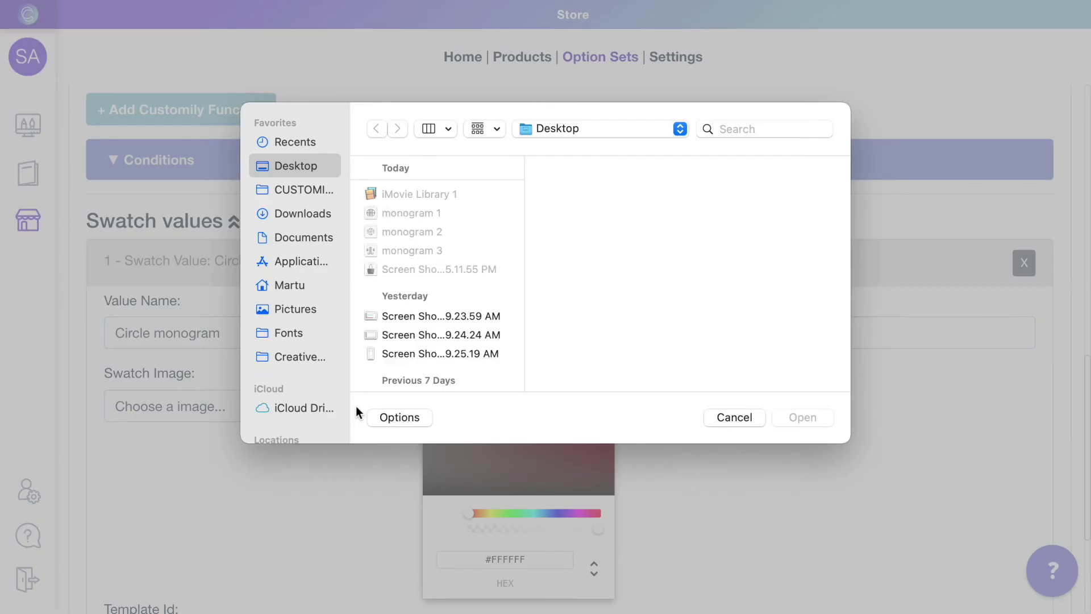
left_click(395, 193)
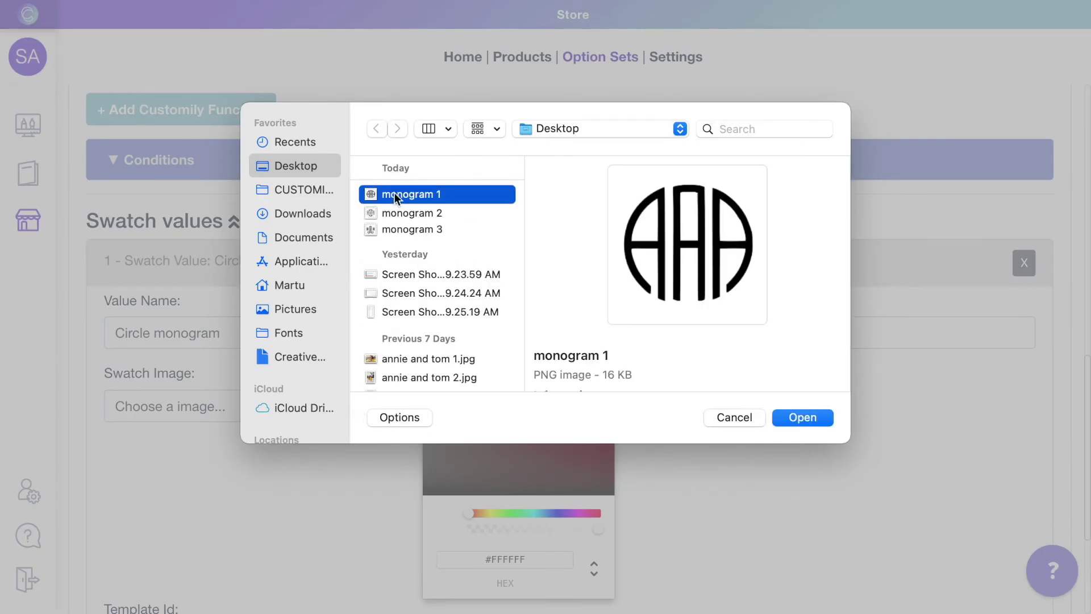
left_click(817, 421)
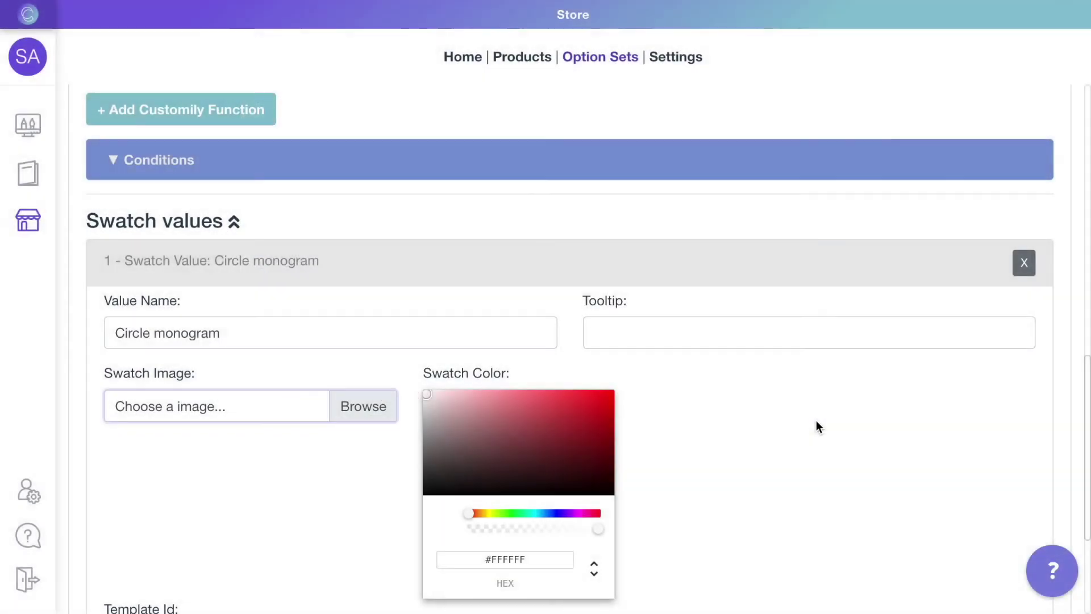
scroll(761, 455, "down", 5)
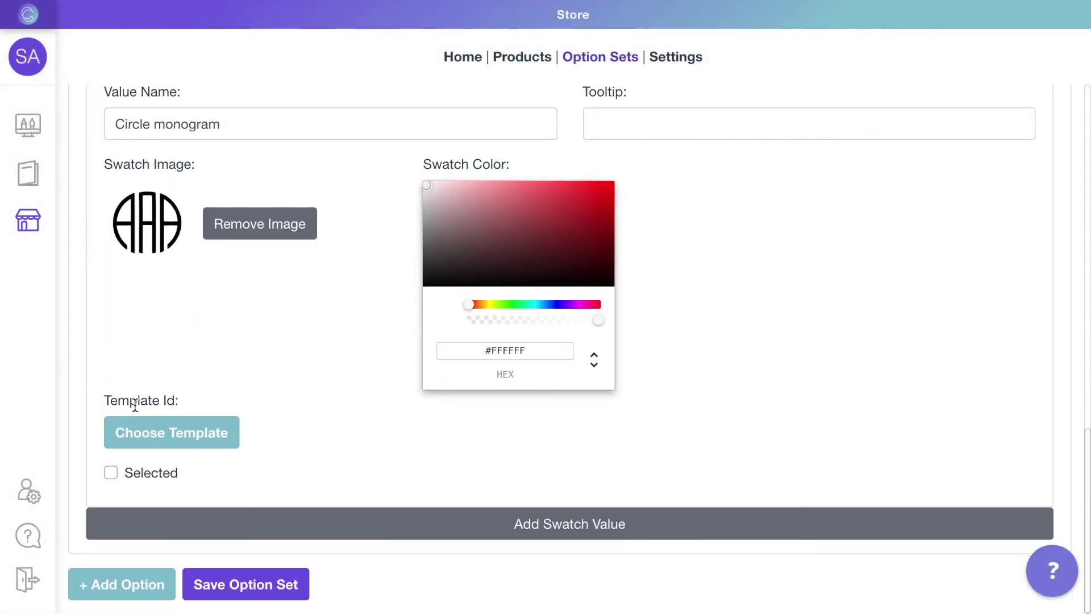
Link Circle monogram to the Tote - circle monogram template and add a second value.
left_click(140, 432)
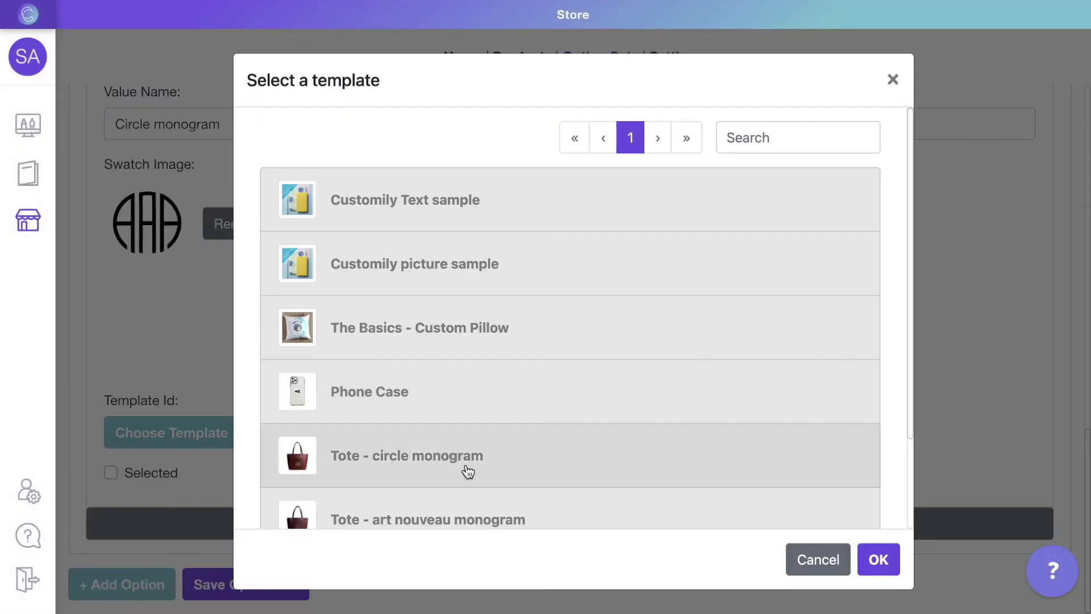
left_click(467, 468)
left_click(421, 524)
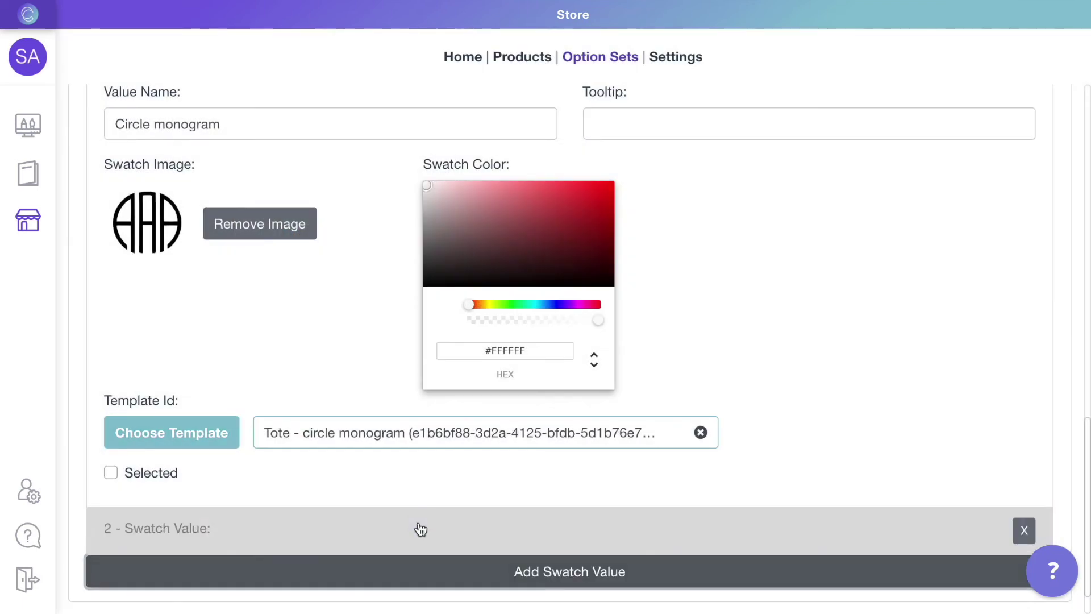
scroll(410, 511, "down", 2)
Set up the Art Nouveau swatch with monogram 2 and the Tote - art nouveau monogram template.
scroll(394, 485, "down", 4)
left_click(353, 367)
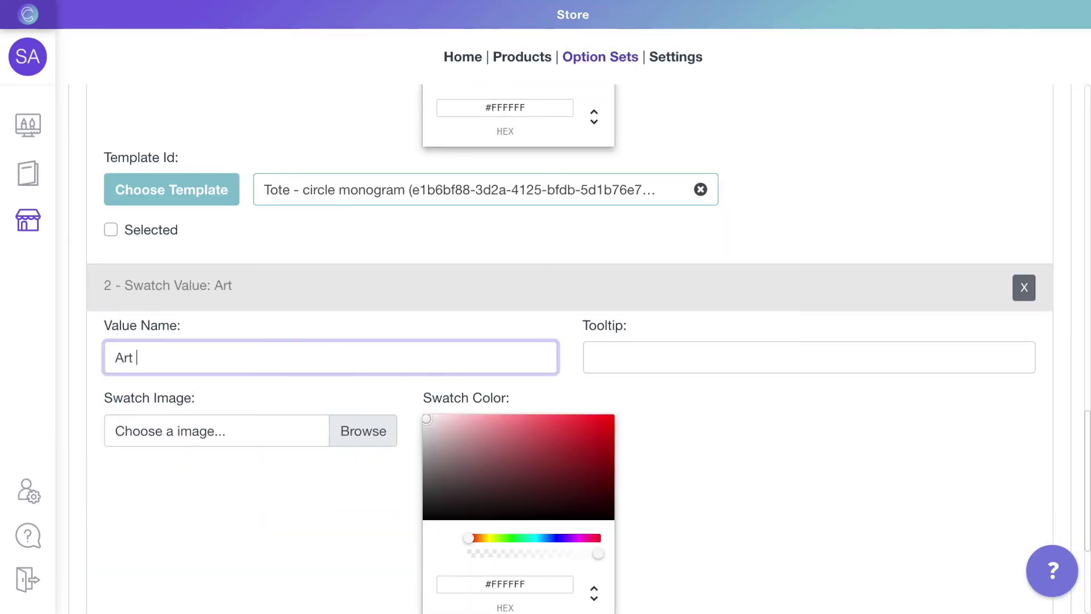
left_click(369, 438)
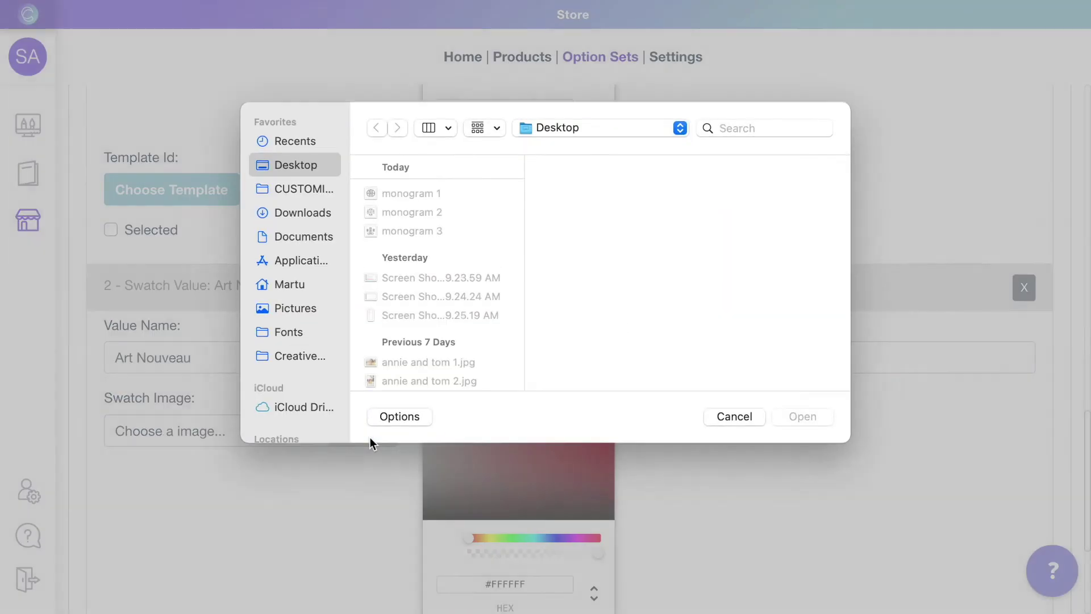
left_click(407, 214)
left_click(804, 418)
scroll(343, 520, "down", 4)
left_click(174, 434)
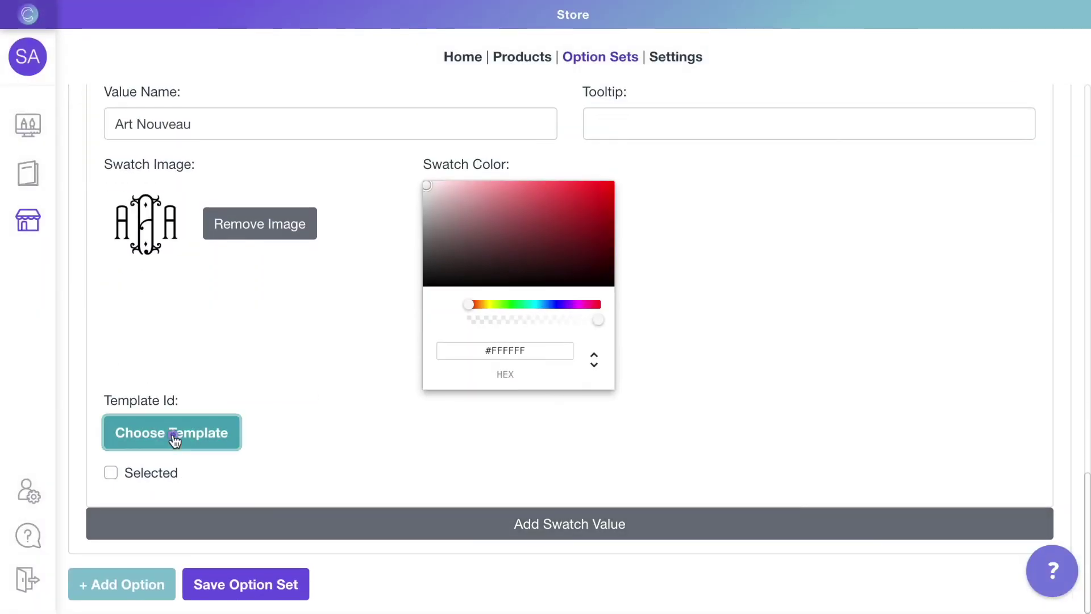
left_click(681, 471)
Add a third swatch value 'Swirl' with the monogram 3 image.
left_click(569, 524)
scroll(414, 471, "down", 2)
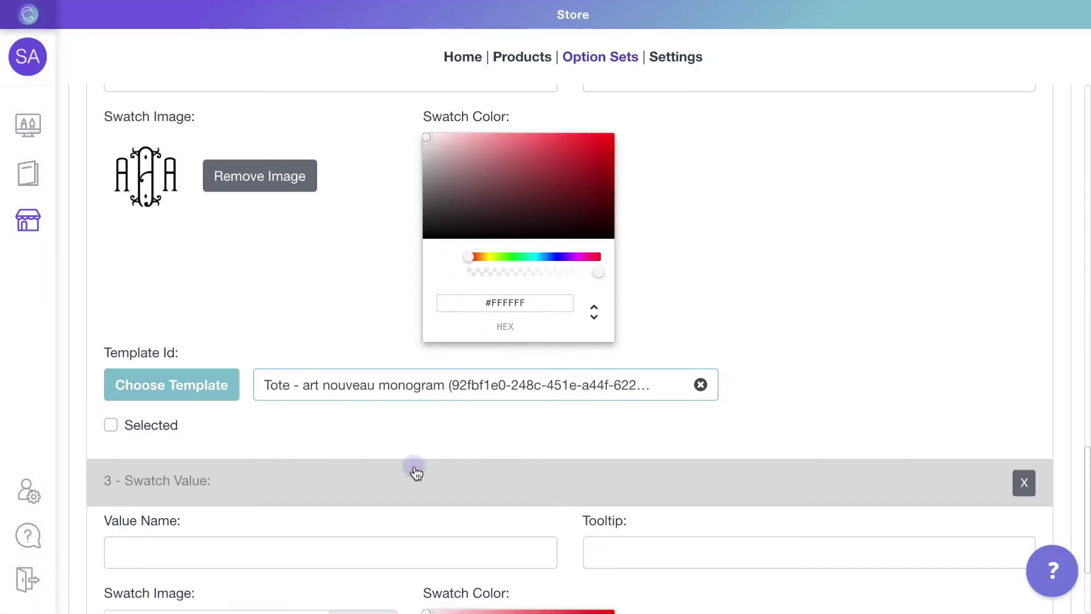
left_click(432, 548)
type("Swirl")
scroll(432, 549, "down", 5)
left_click(368, 257)
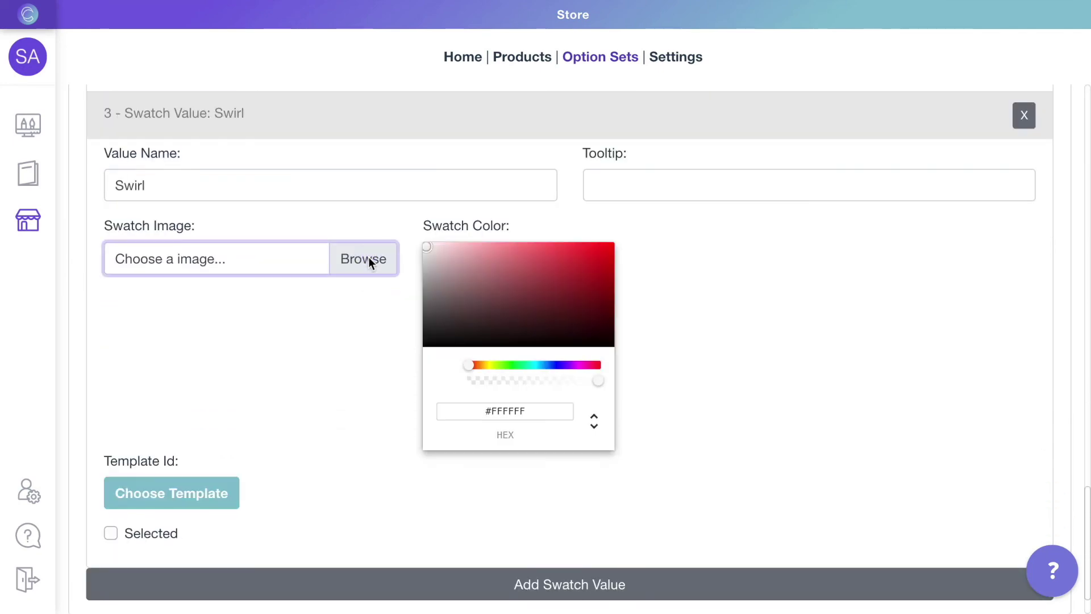
left_click(409, 231)
left_click(793, 417)
Link Swirl to the Tote - swirl monogram template and collapse Monogram style.
left_click(195, 495)
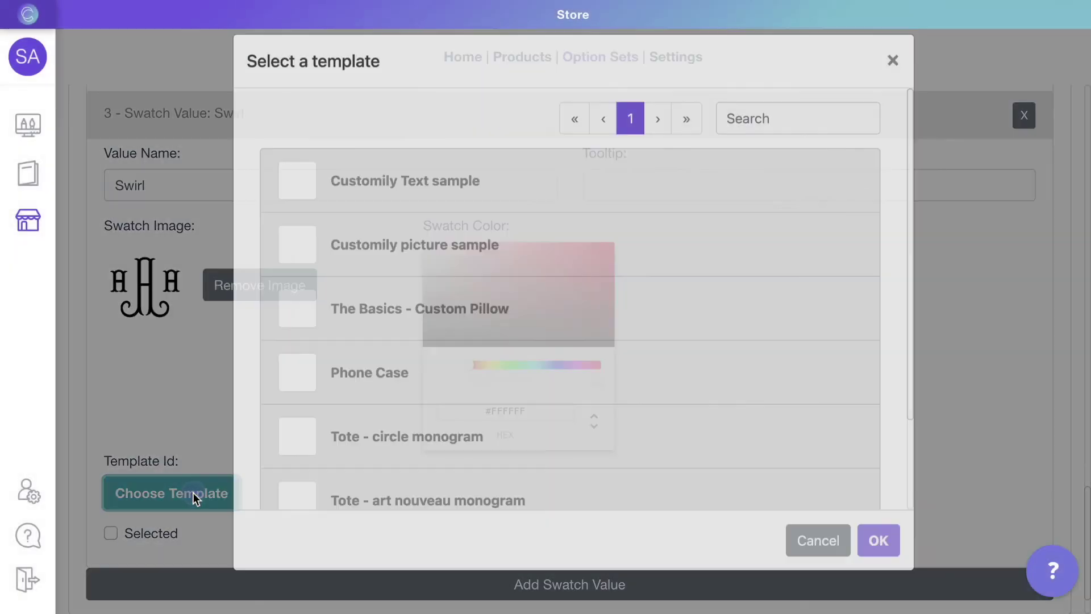
scroll(471, 468, "down", 3)
left_click(470, 468)
scroll(715, 541, "up", 15)
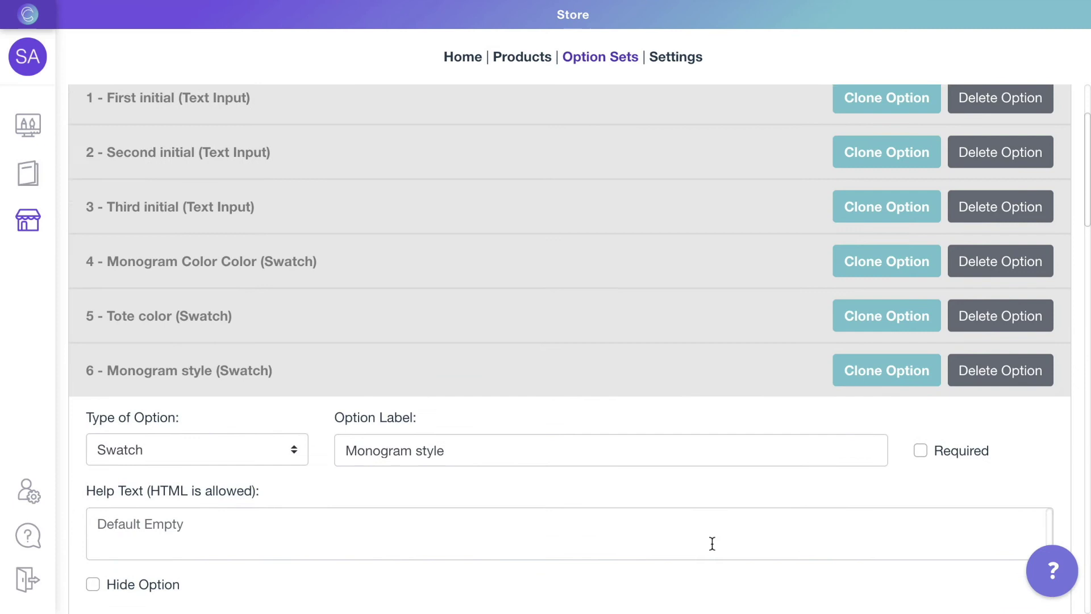
left_click(623, 370)
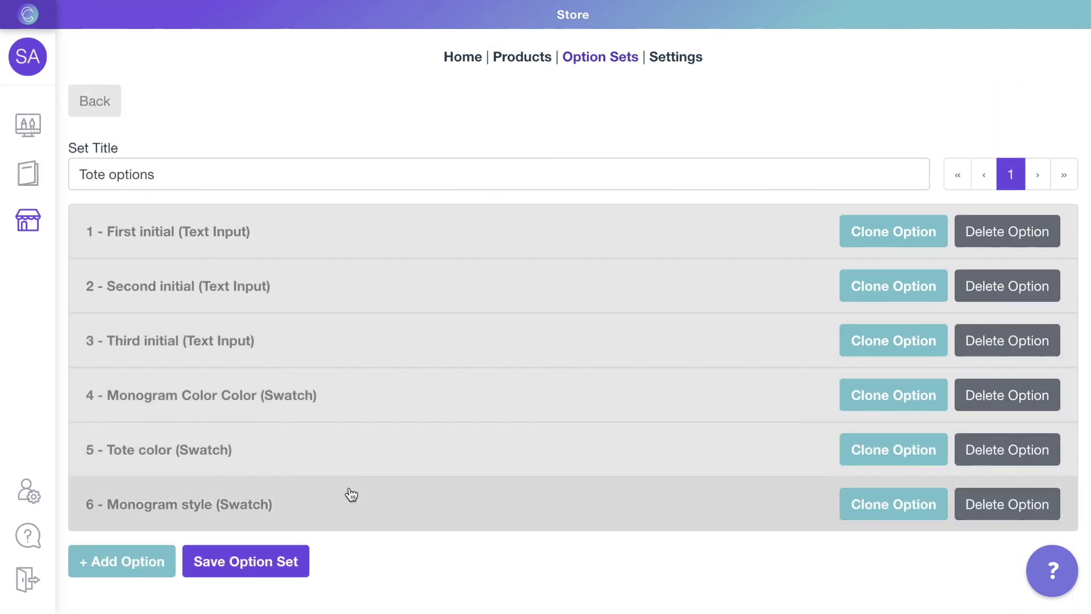
Move Monogram style to the top of the Tote options set, save, and view the Monogrammed Leather Tote in store.
left_click_drag(346, 503, 344, 235)
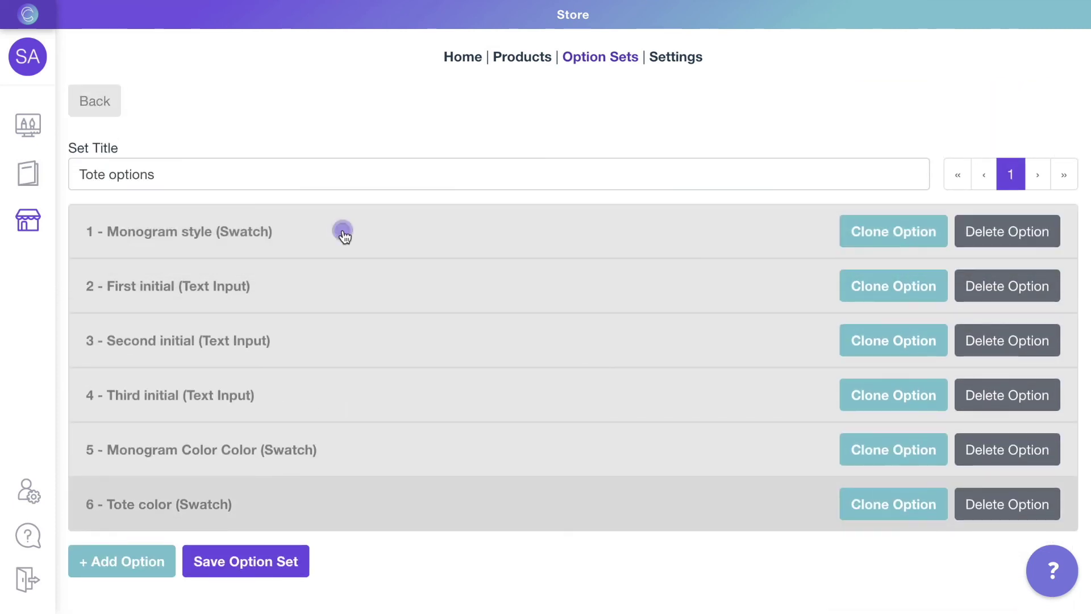
left_click(222, 570)
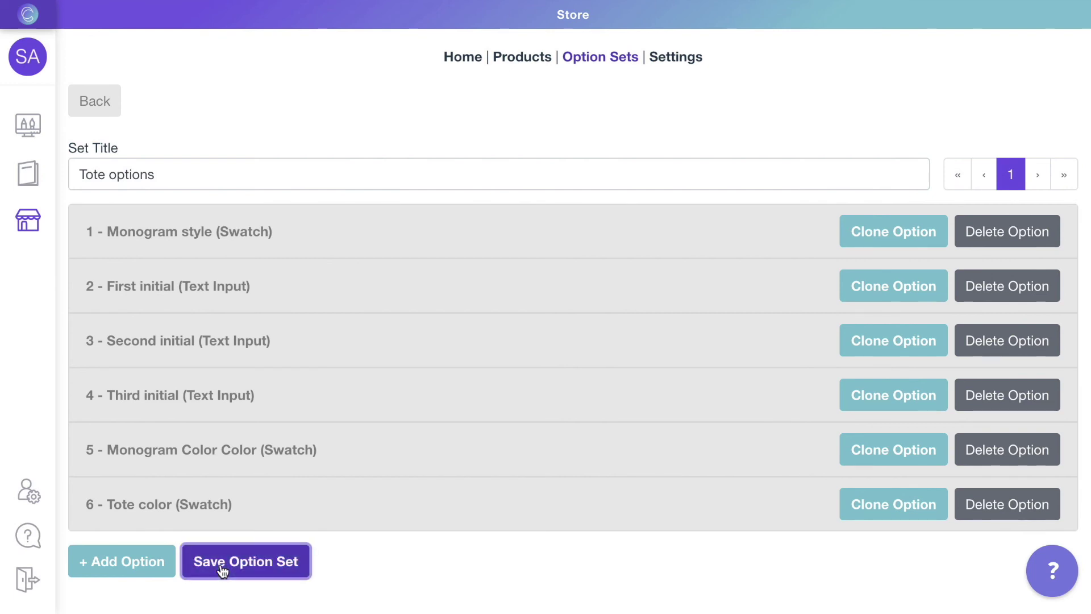
left_click(524, 59)
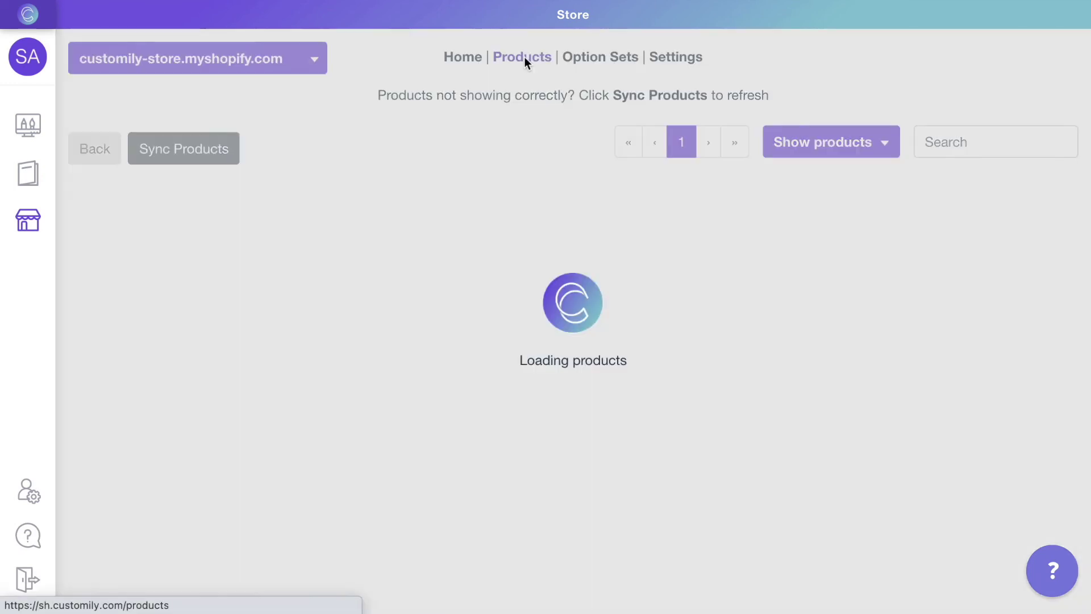
scroll(604, 412, "down", 1)
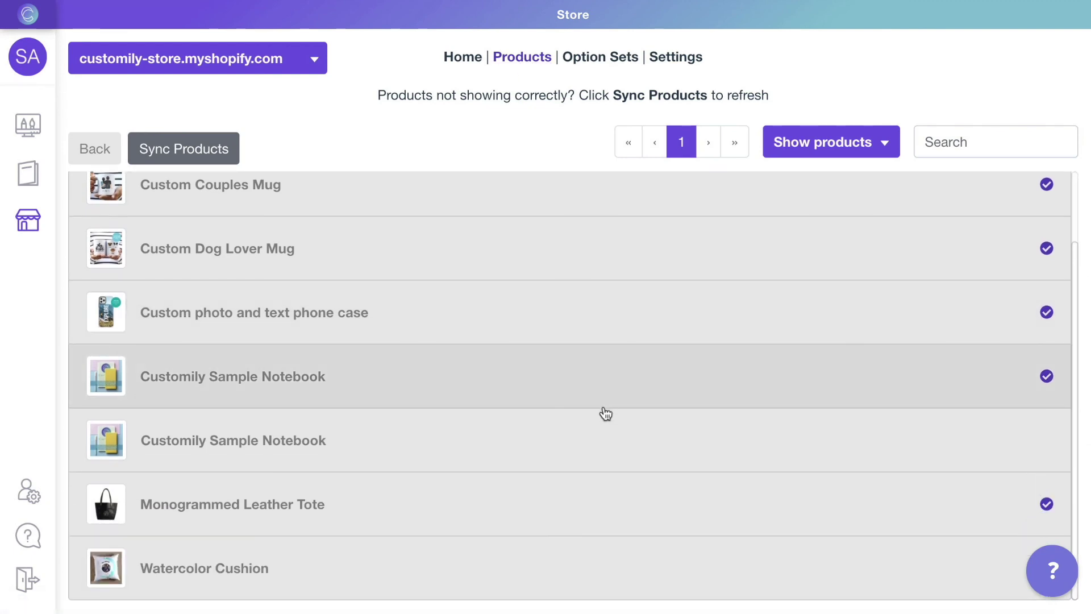
left_click(572, 496)
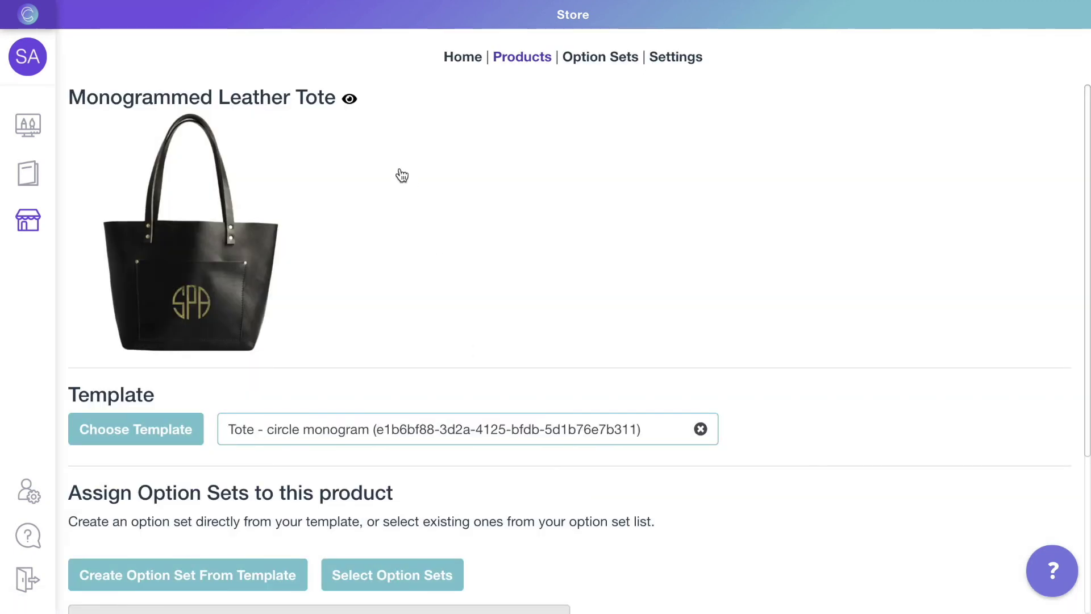
left_click(352, 100)
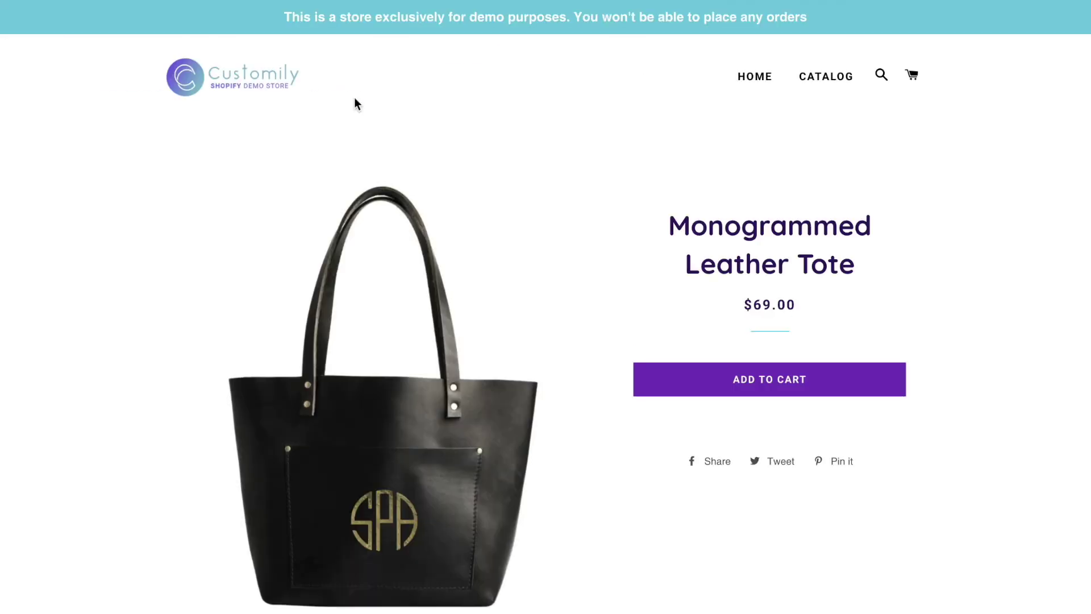
In the tote personalizer, choose the circle monogram style and enter initials R, A, M.
left_click(774, 382)
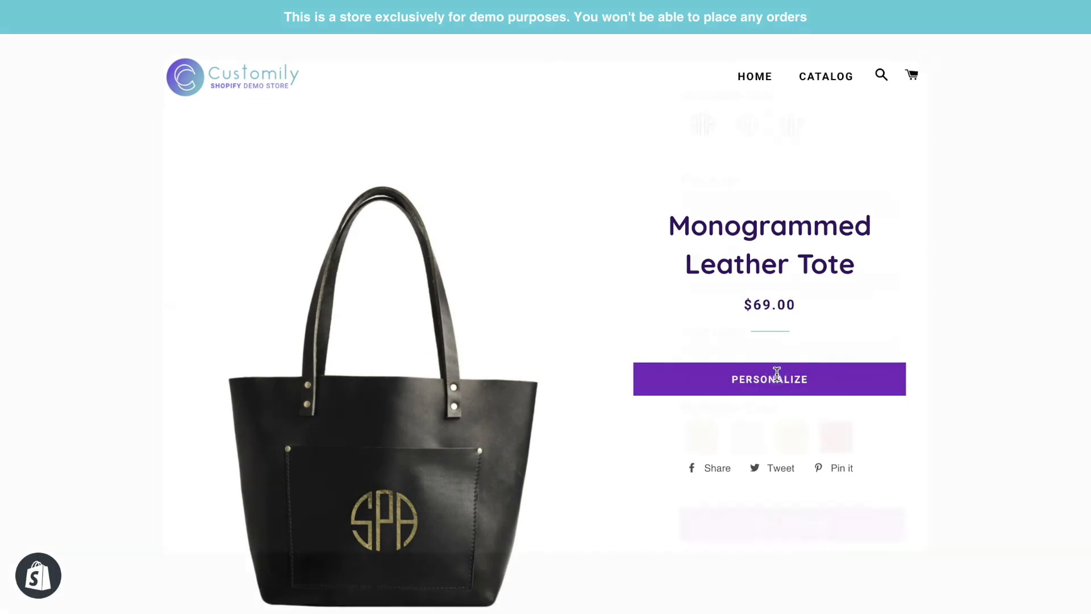
left_click(706, 135)
left_click(711, 195)
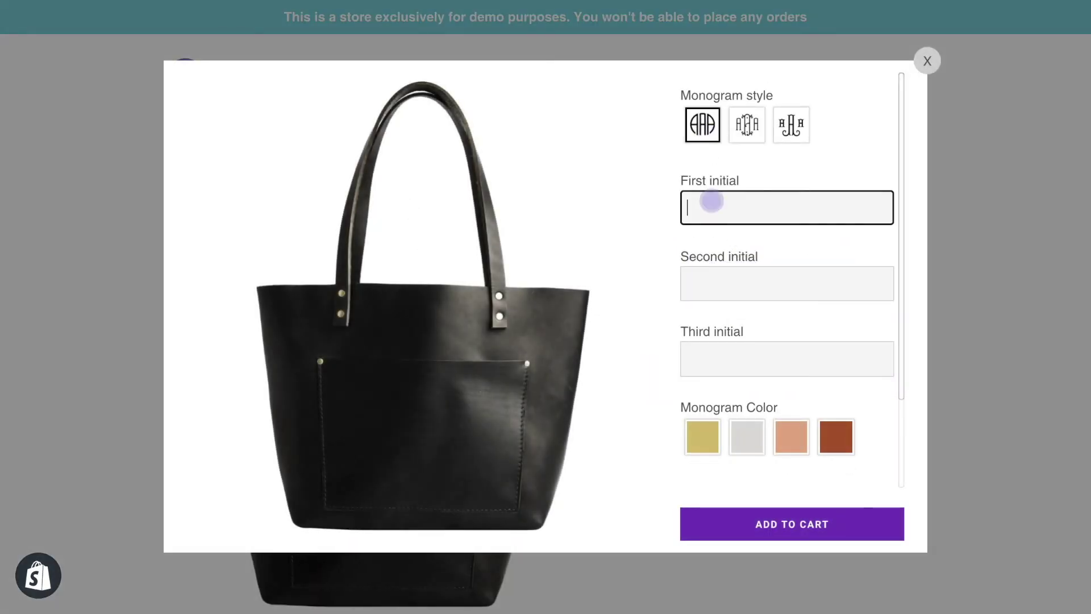
type("r")
left_click(723, 282)
type("a")
left_click(723, 349)
type("m")
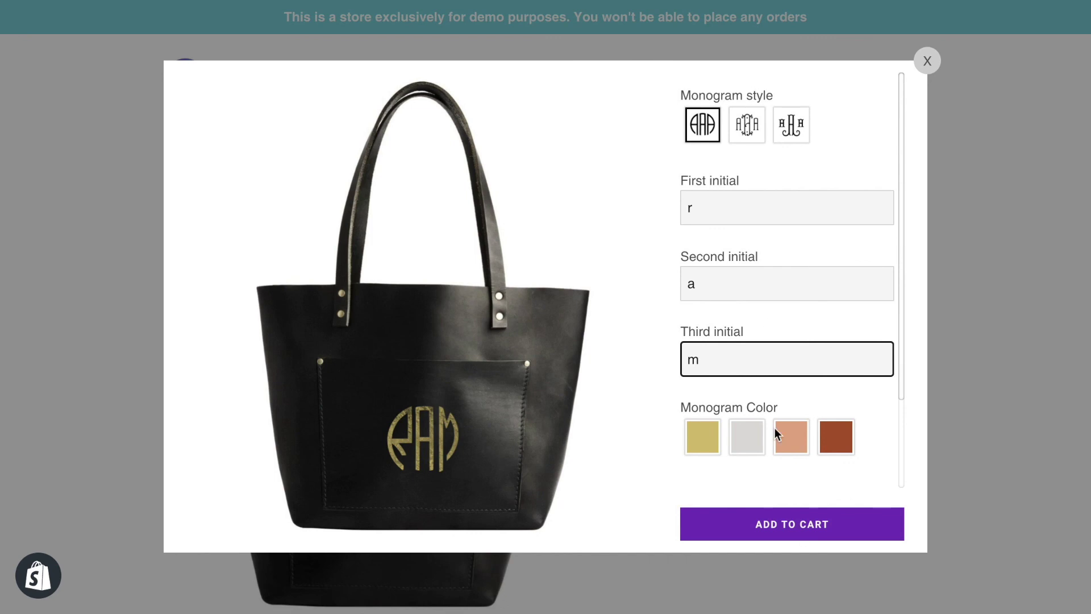
Try pink and dark brown with other styles, then settle on the third style, a brown tote and a silver-grey monogram.
left_click(795, 449)
left_click(745, 124)
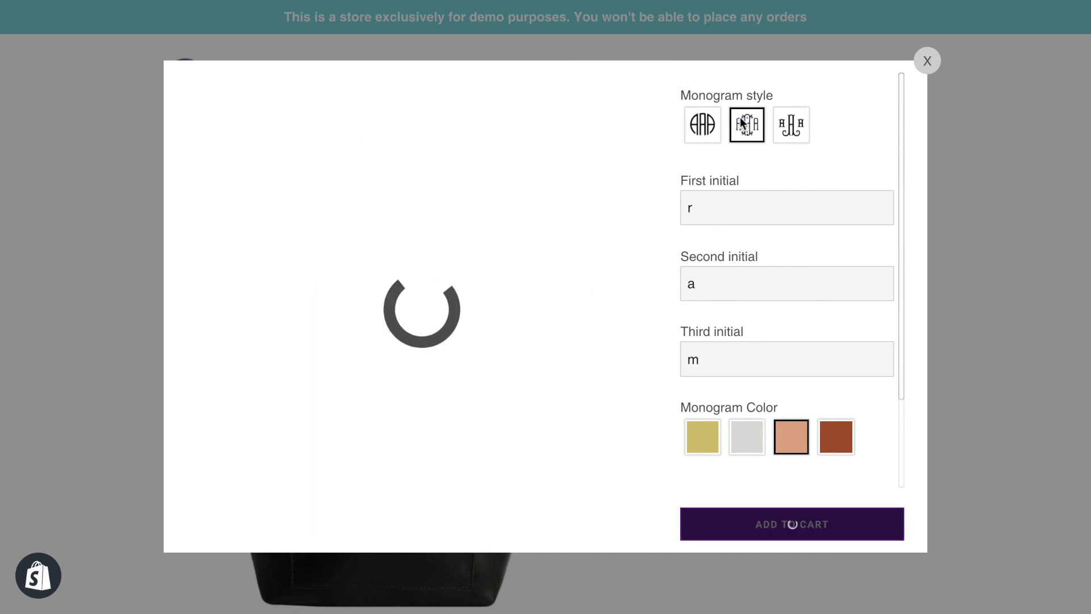
left_click(848, 441)
left_click(791, 125)
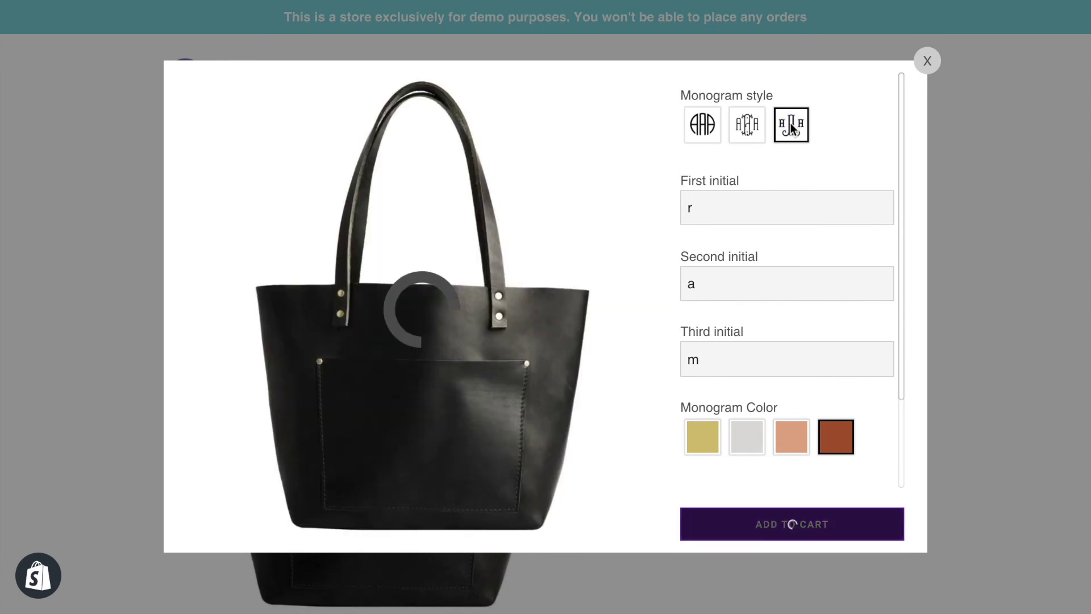
scroll(784, 415, "down", 2)
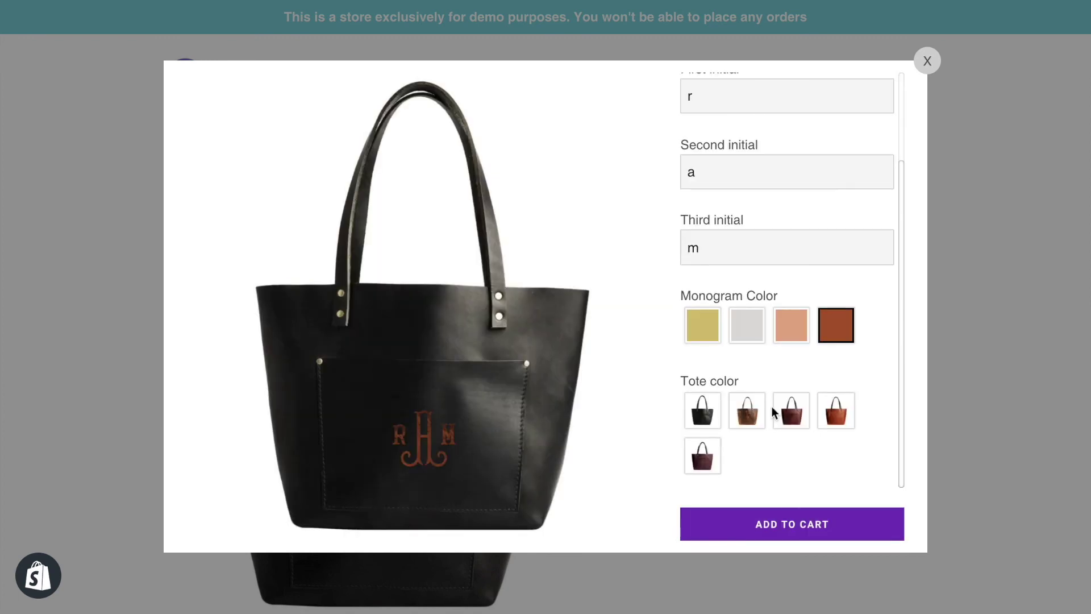
left_click(831, 417)
left_click(750, 337)
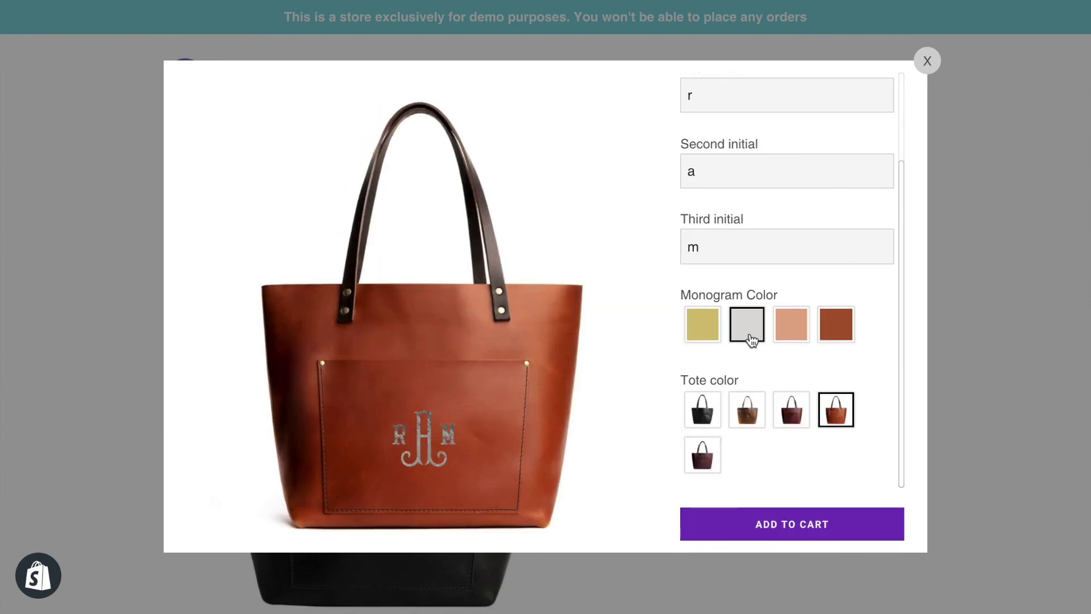